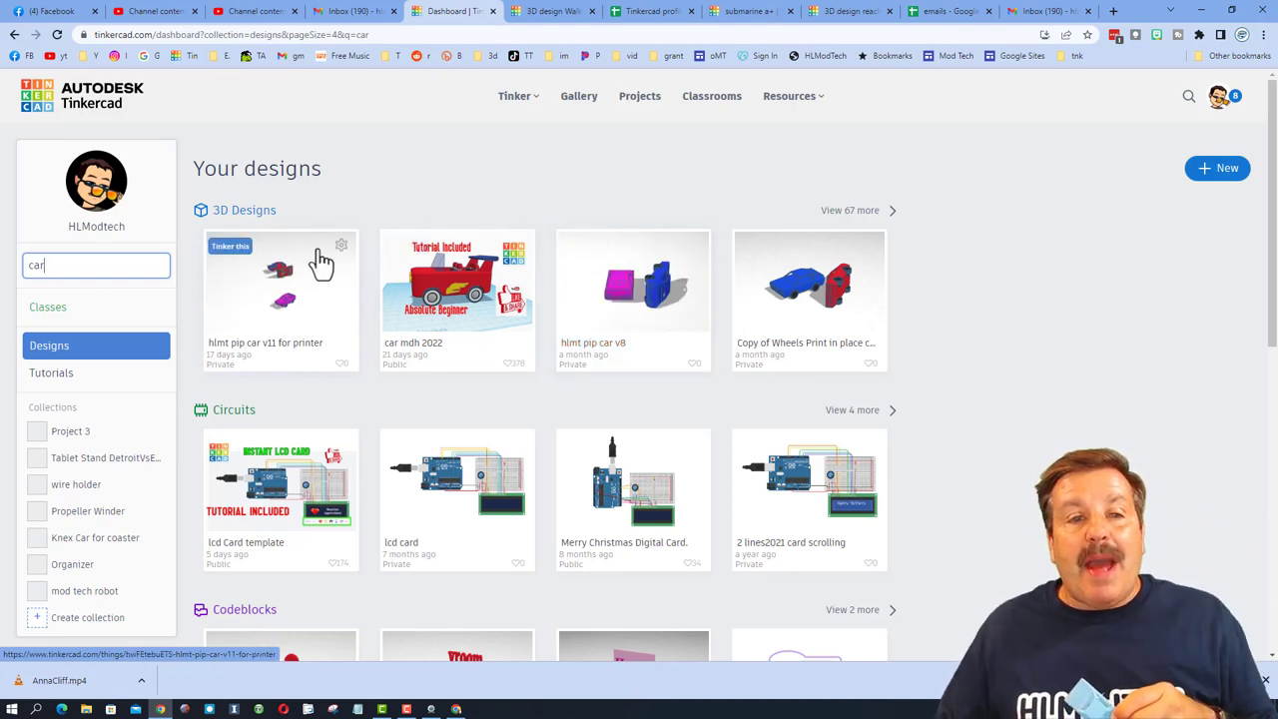
Duplicate the hlmt pip car v11 design from the dashboard.
click(340, 247)
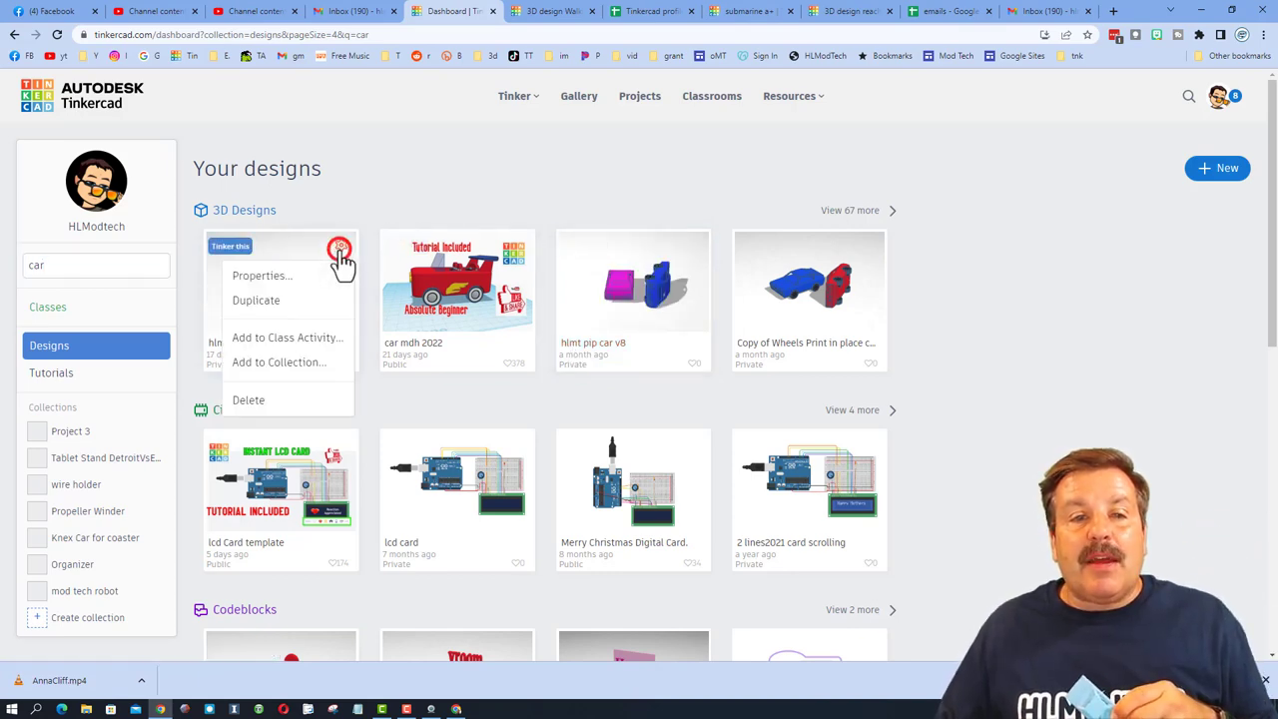
click(271, 310)
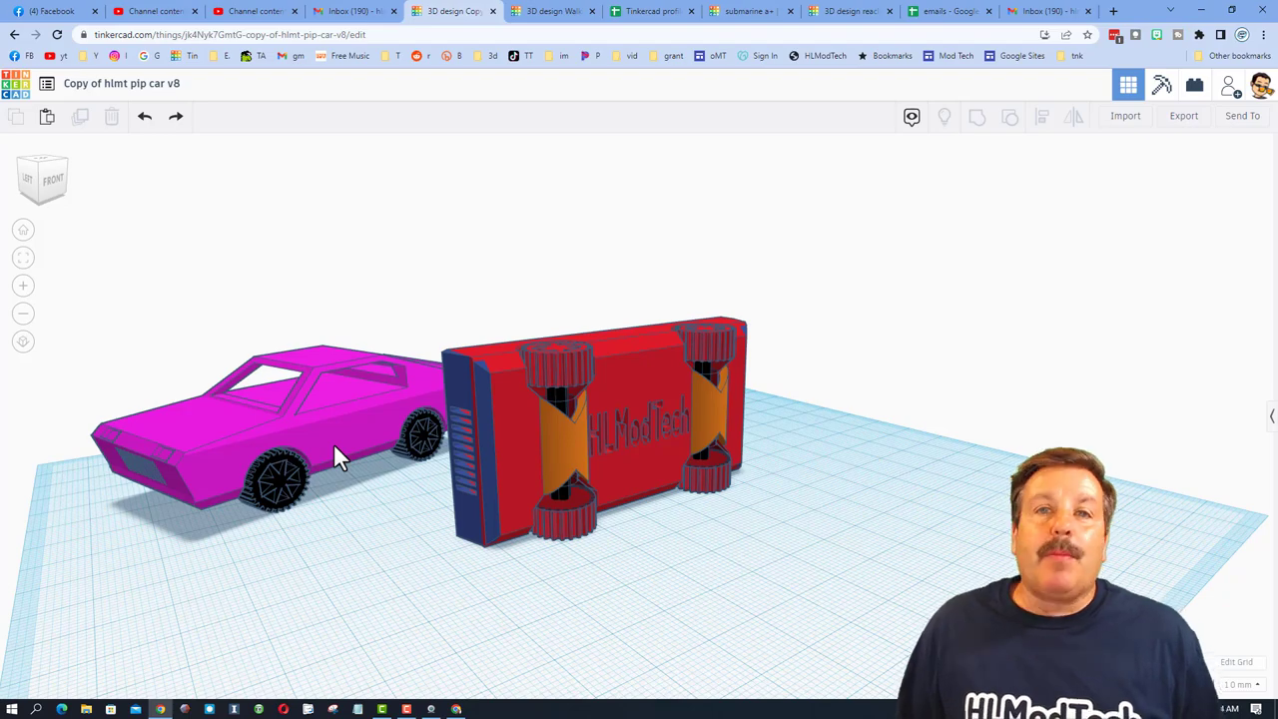
Orbit the view to look down on the magenta car body and red chassis from above.
right_drag(519, 535, 572, 571)
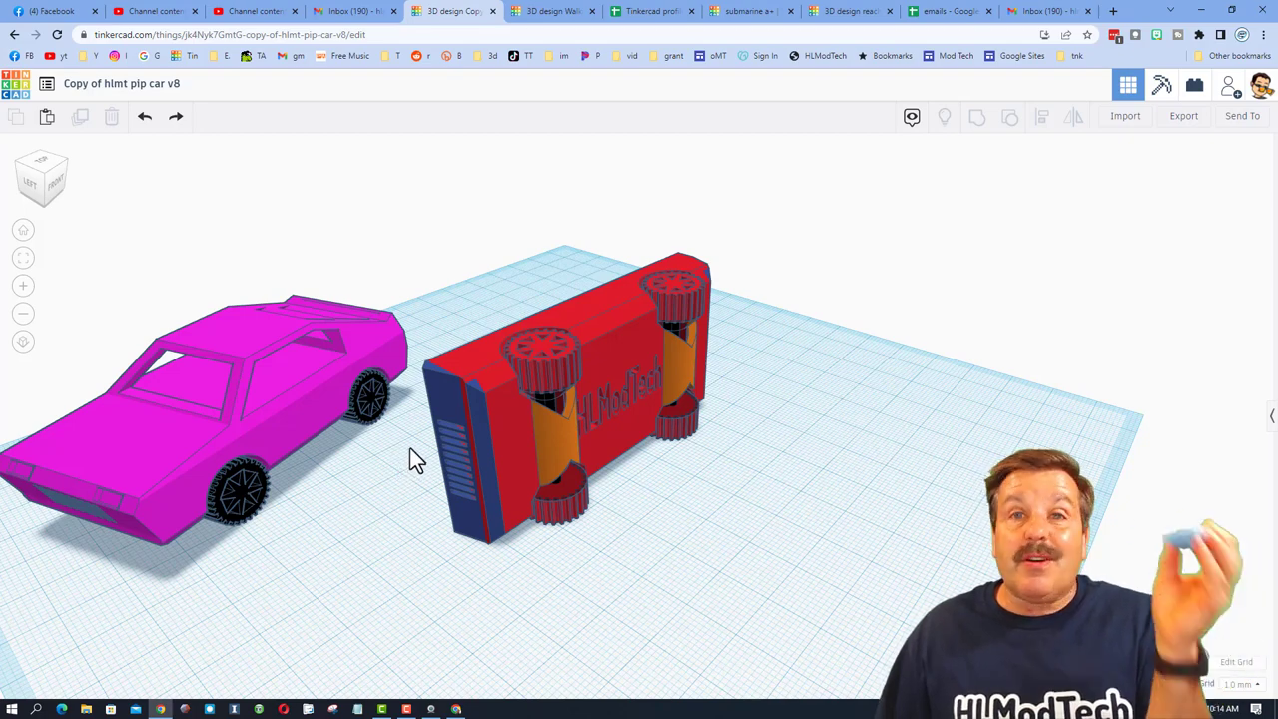
Rename the design to 'hlmt pip car v9 wheels'.
scroll(420, 446, down, 2)
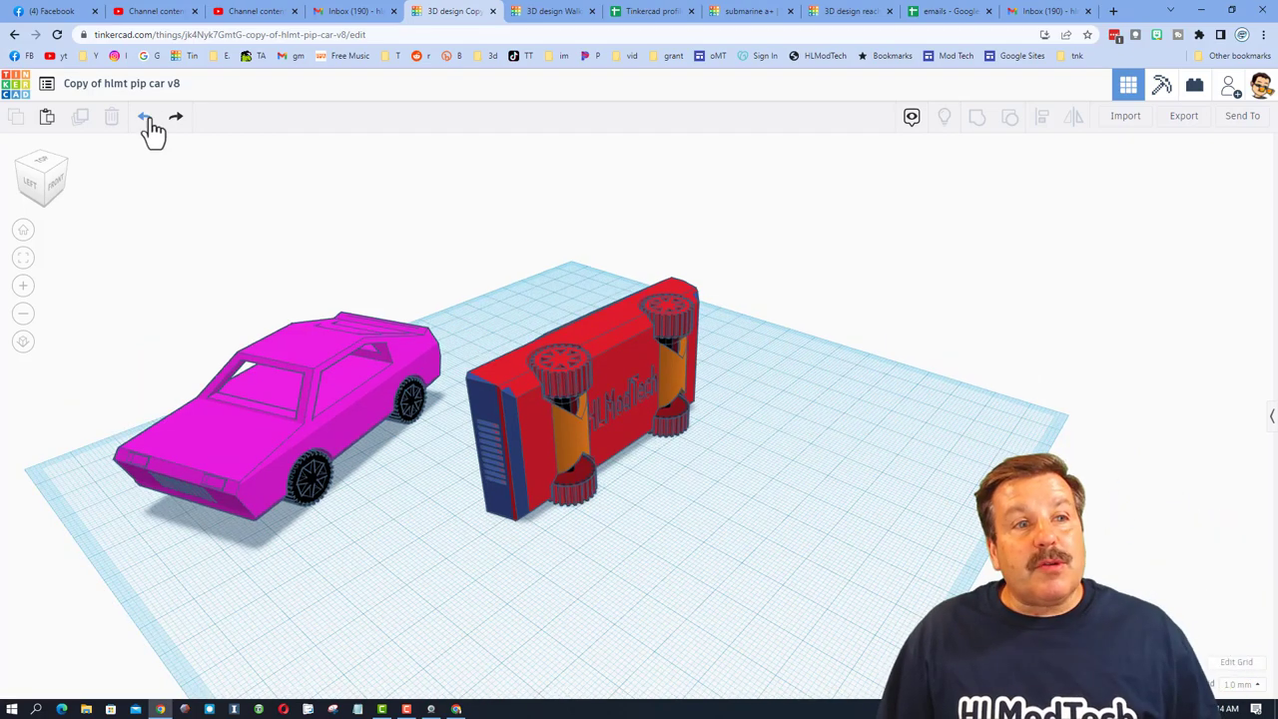
click(173, 84)
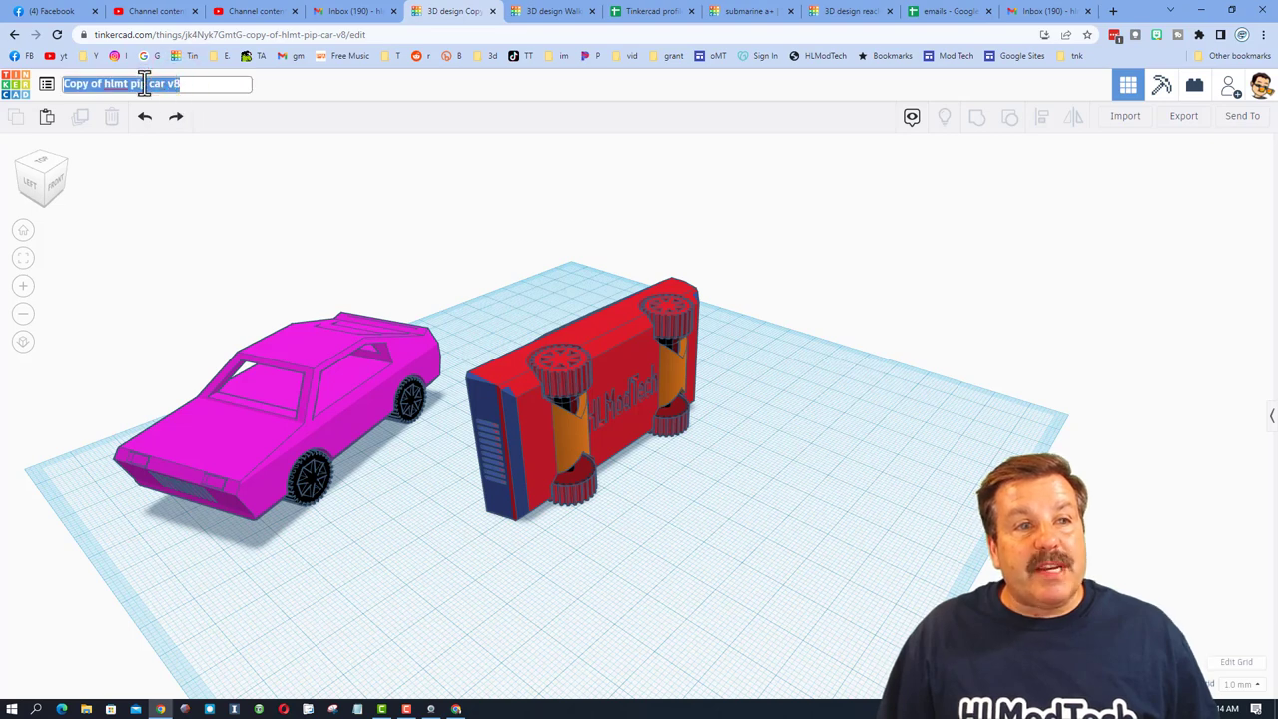
click(108, 84)
key(BackSpace)
key(BackSpace)
key(BackSpace)
key(BackSpace)
key(BackSpace)
key(BackSpace)
key(BackSpace)
key(BackSpace)
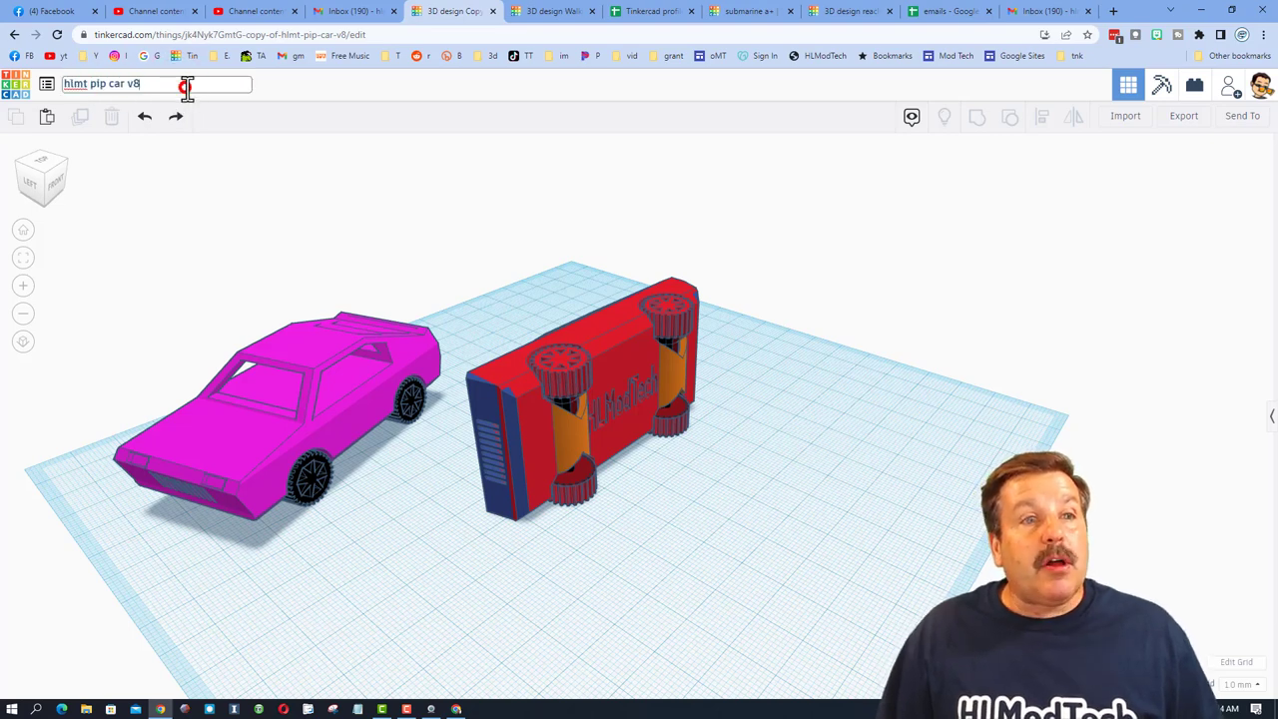
key(BackSpace)
text(9 wheels)
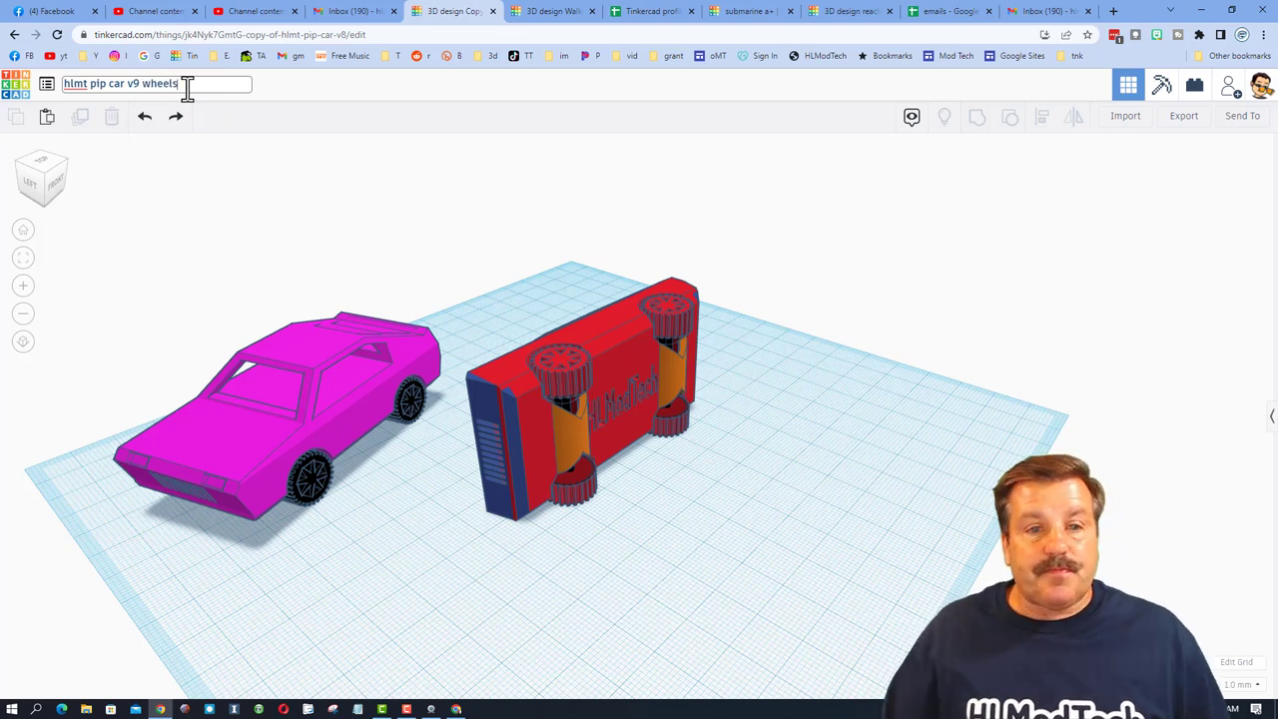
click(409, 494)
Delete the pink car body and the red box, leaving the two wheel axles.
drag(401, 224, 95, 587)
key(Delete)
right_drag(296, 562, 680, 354)
click(680, 349)
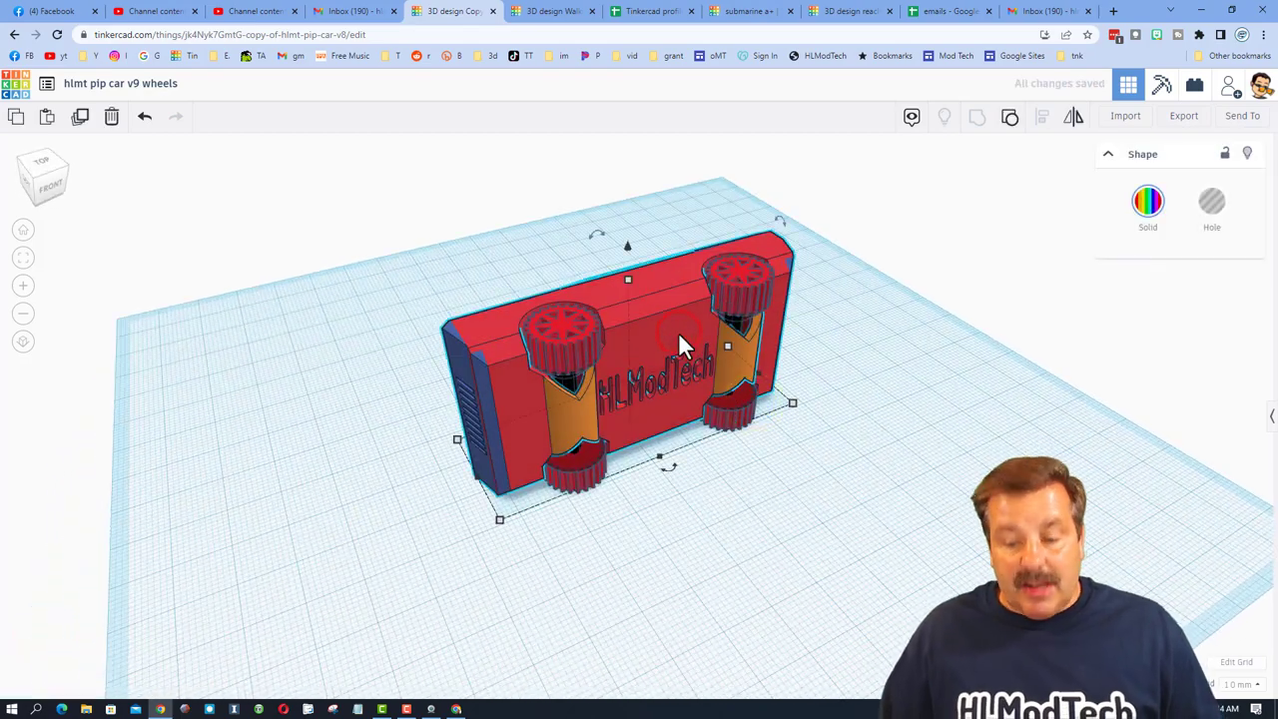
key(Delete)
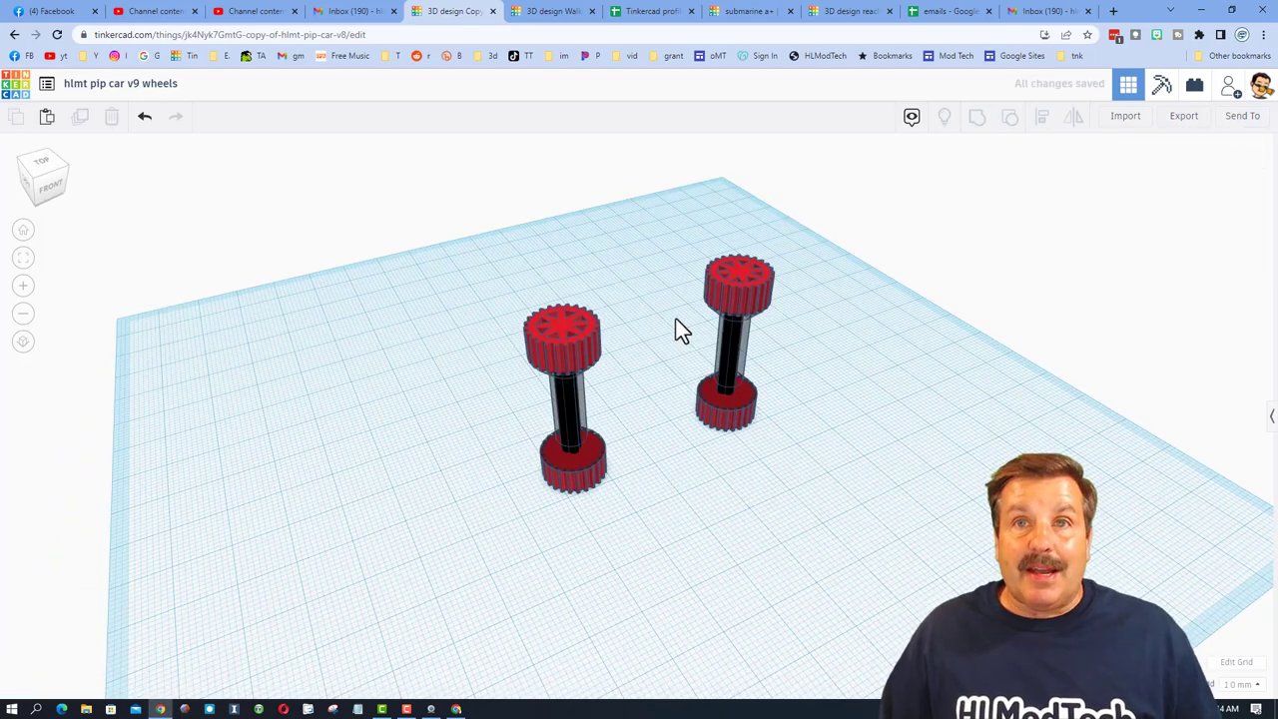
Select the left axle and hide its grey cone parts to inspect the wheels.
right_drag(676, 321, 636, 461)
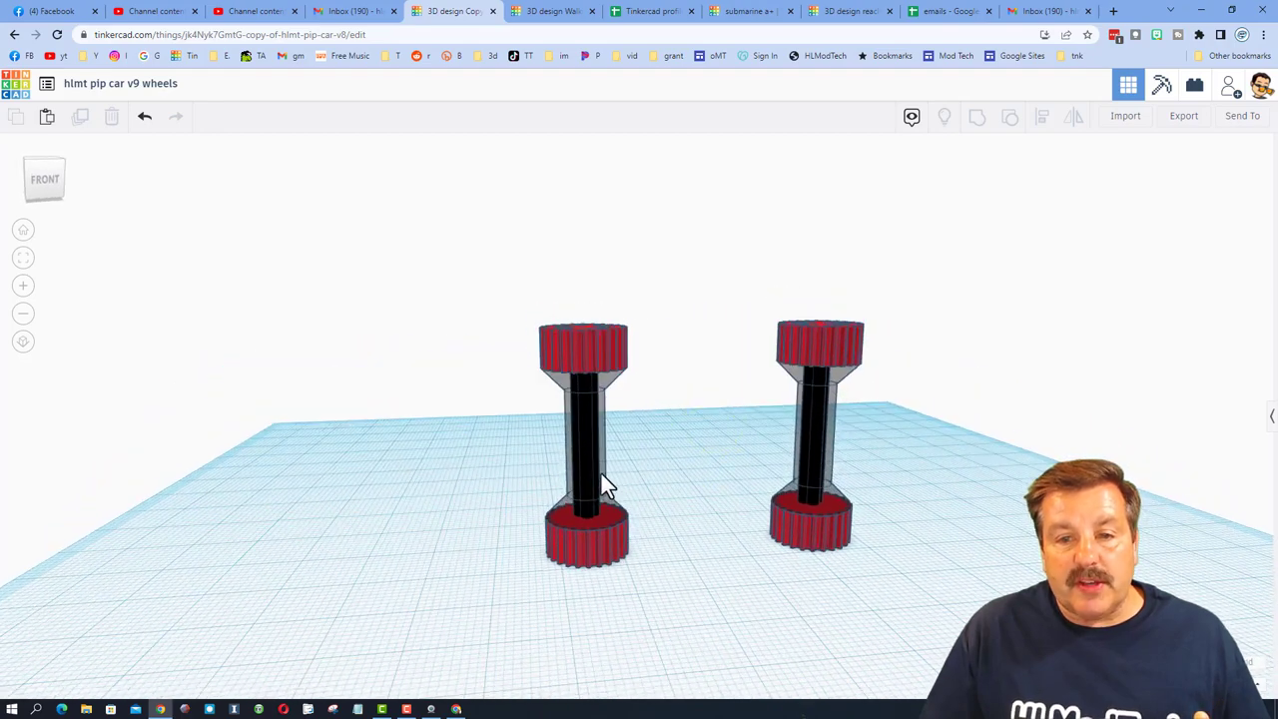
click(601, 473)
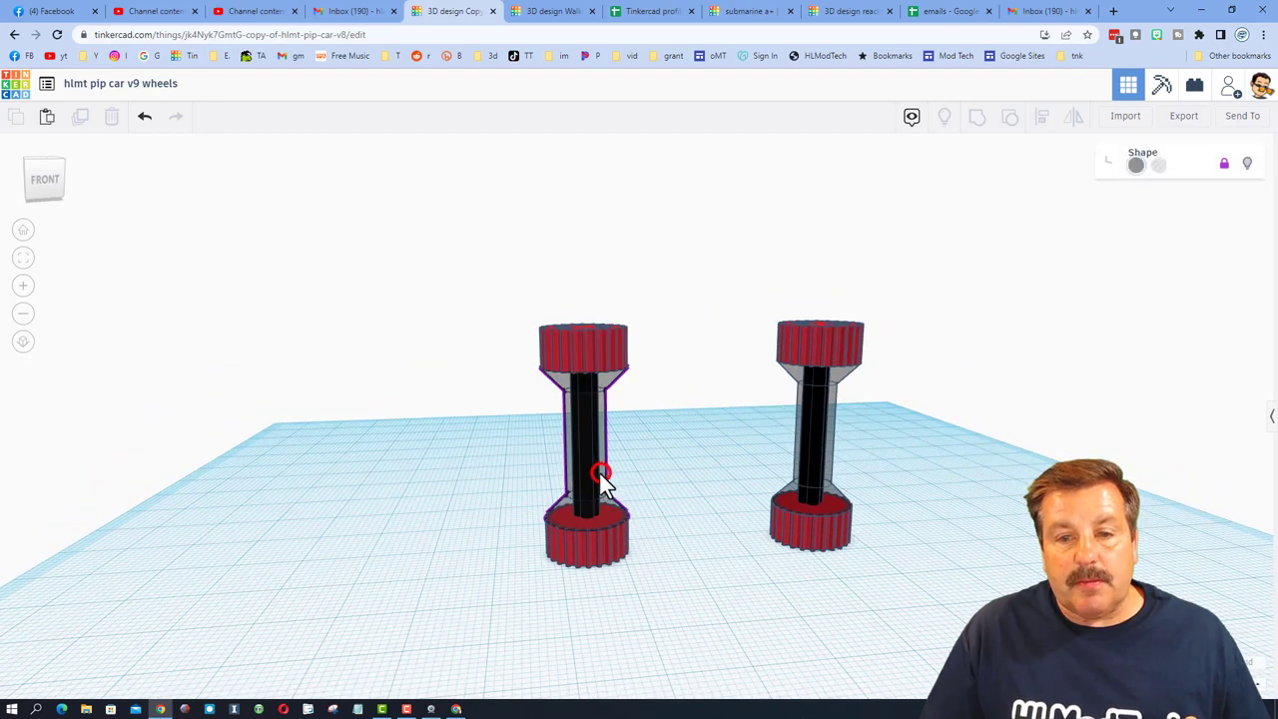
click(1225, 171)
click(631, 406)
click(600, 384)
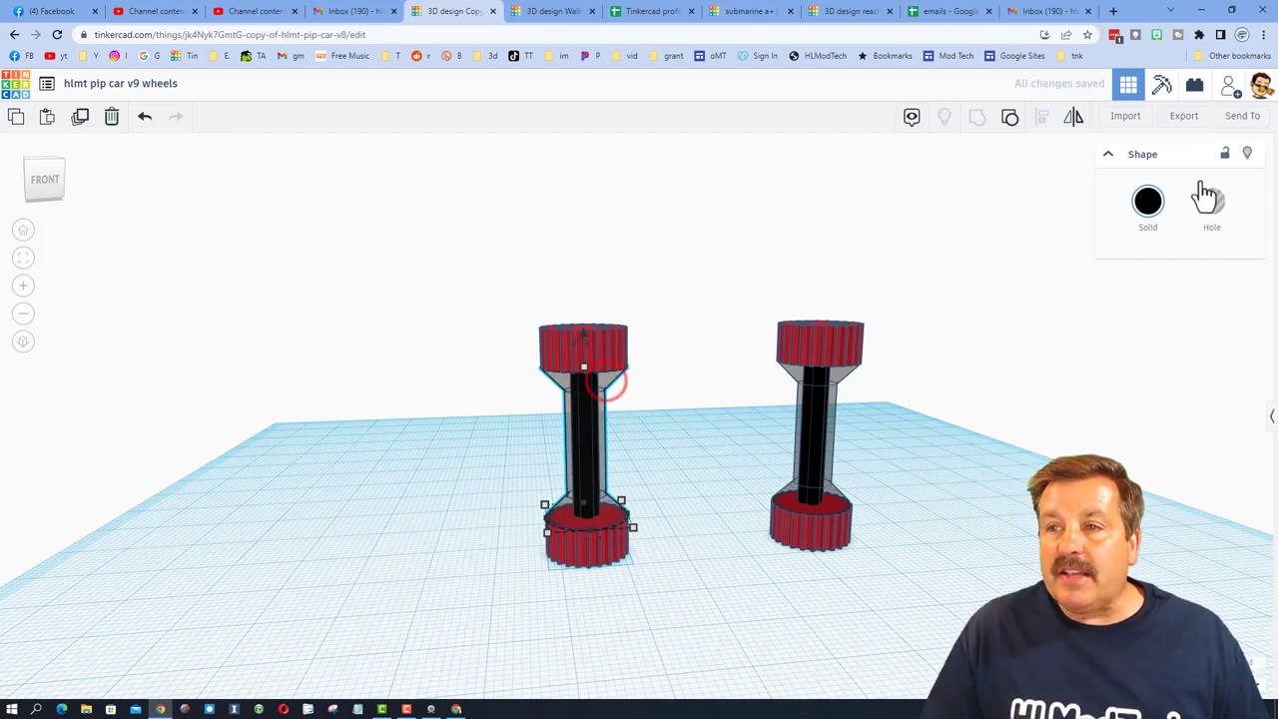
click(1247, 154)
right_drag(625, 481, 584, 419)
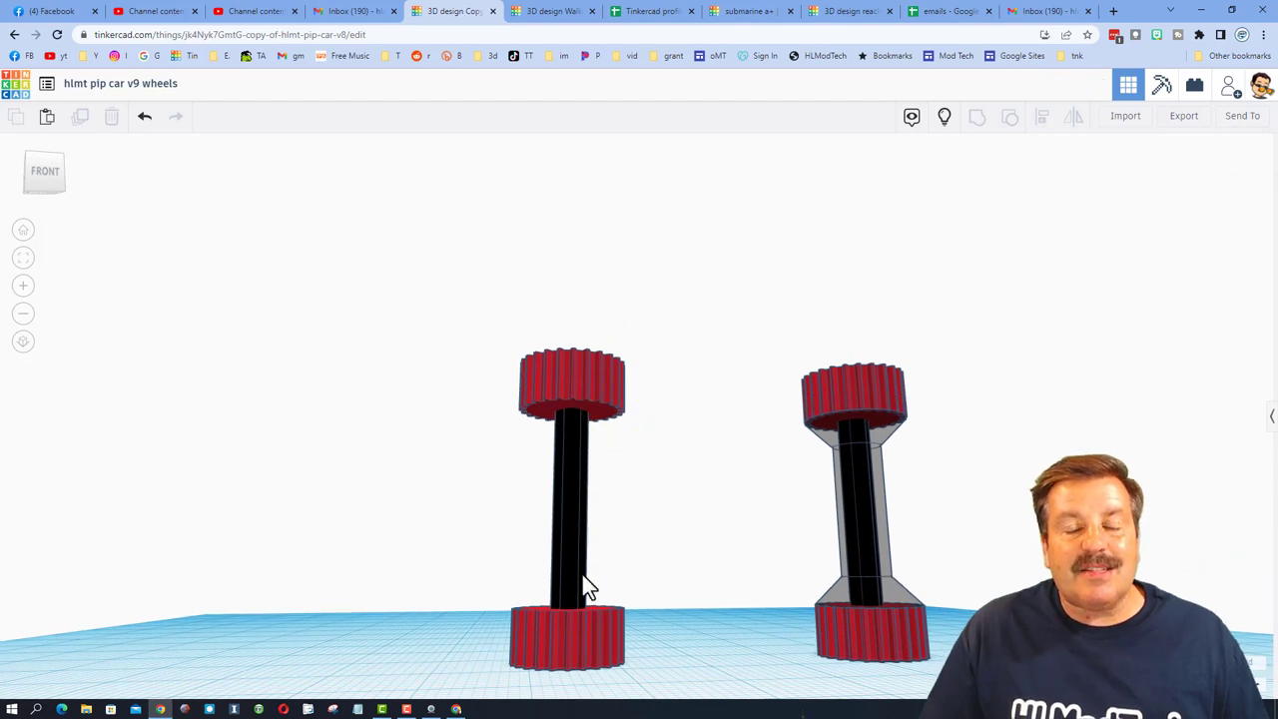
right_drag(692, 541, 686, 579)
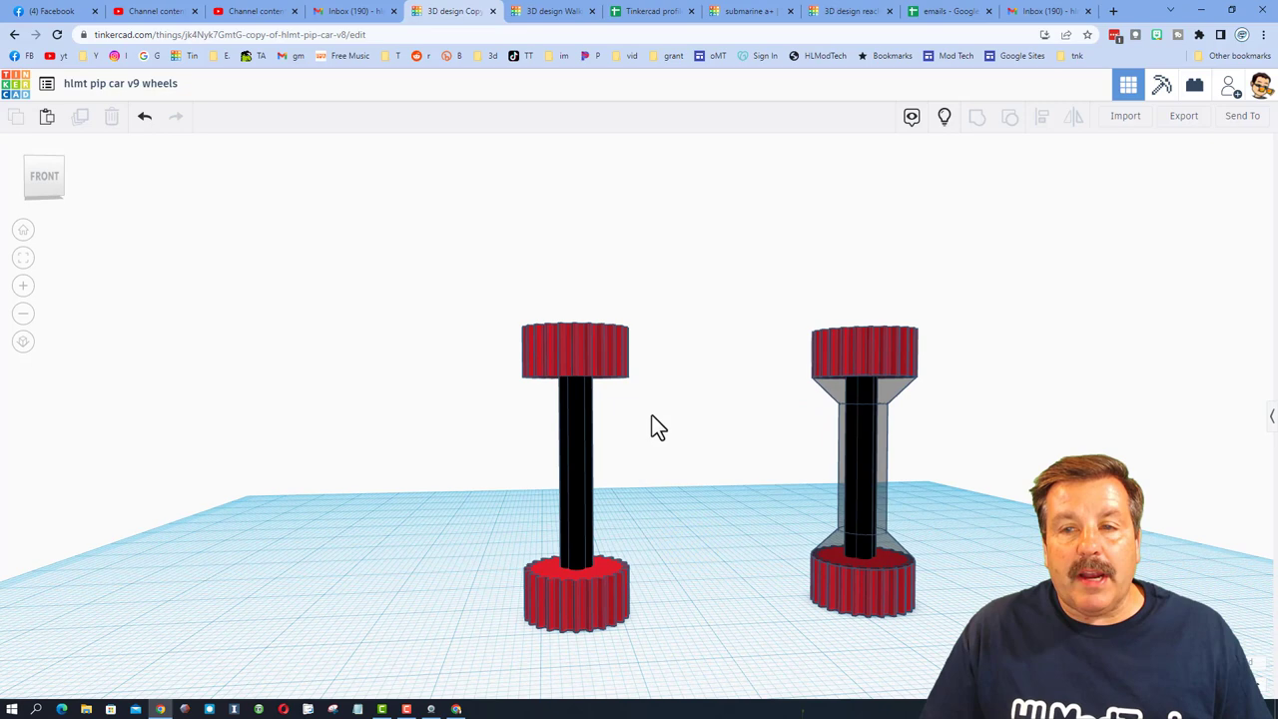
Show all parts again and ungroup the left axle into separate pieces.
click(947, 118)
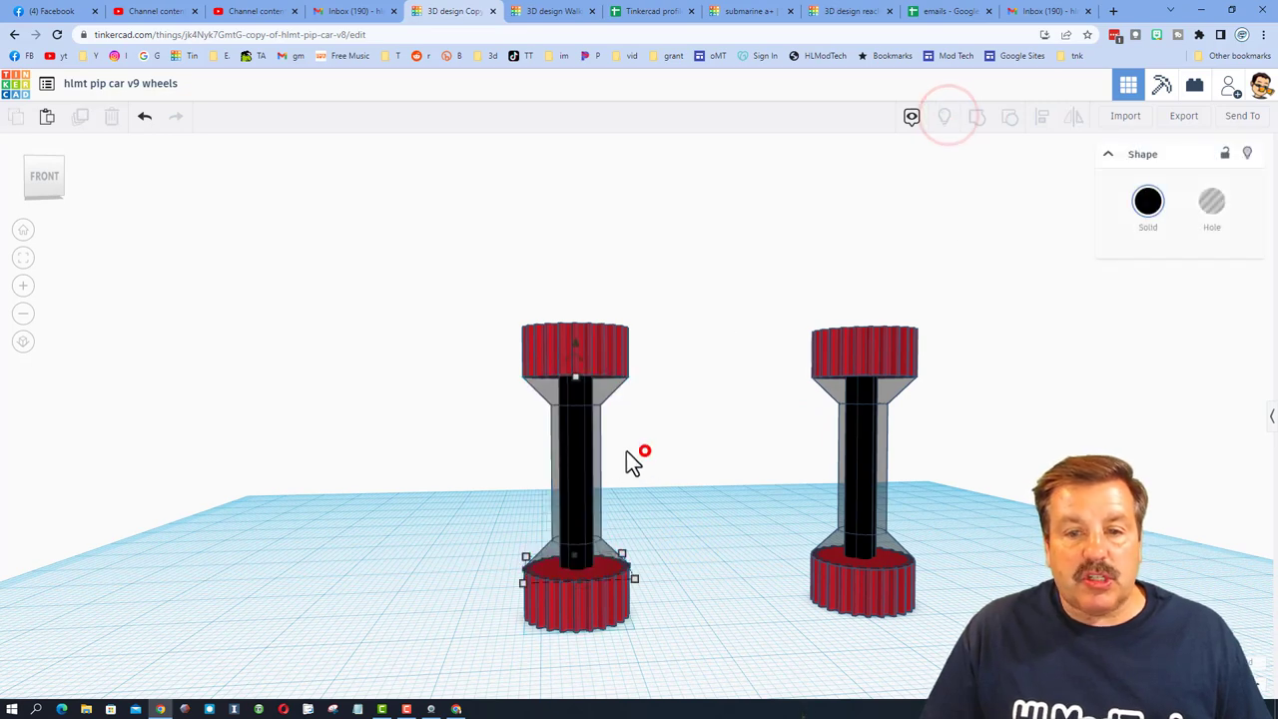
click(551, 471)
click(554, 473)
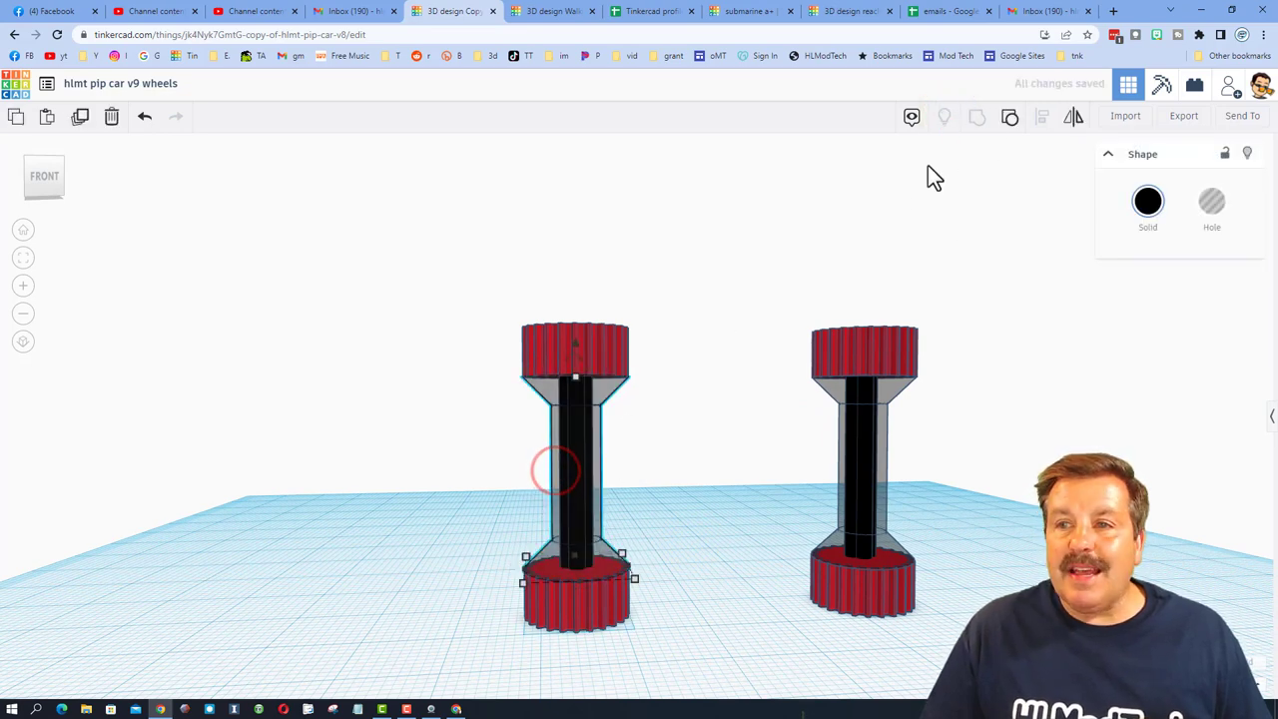
click(1018, 120)
right_drag(724, 434, 561, 339)
Delete the upper and base transparent hole boxes from the left axle.
click(561, 340)
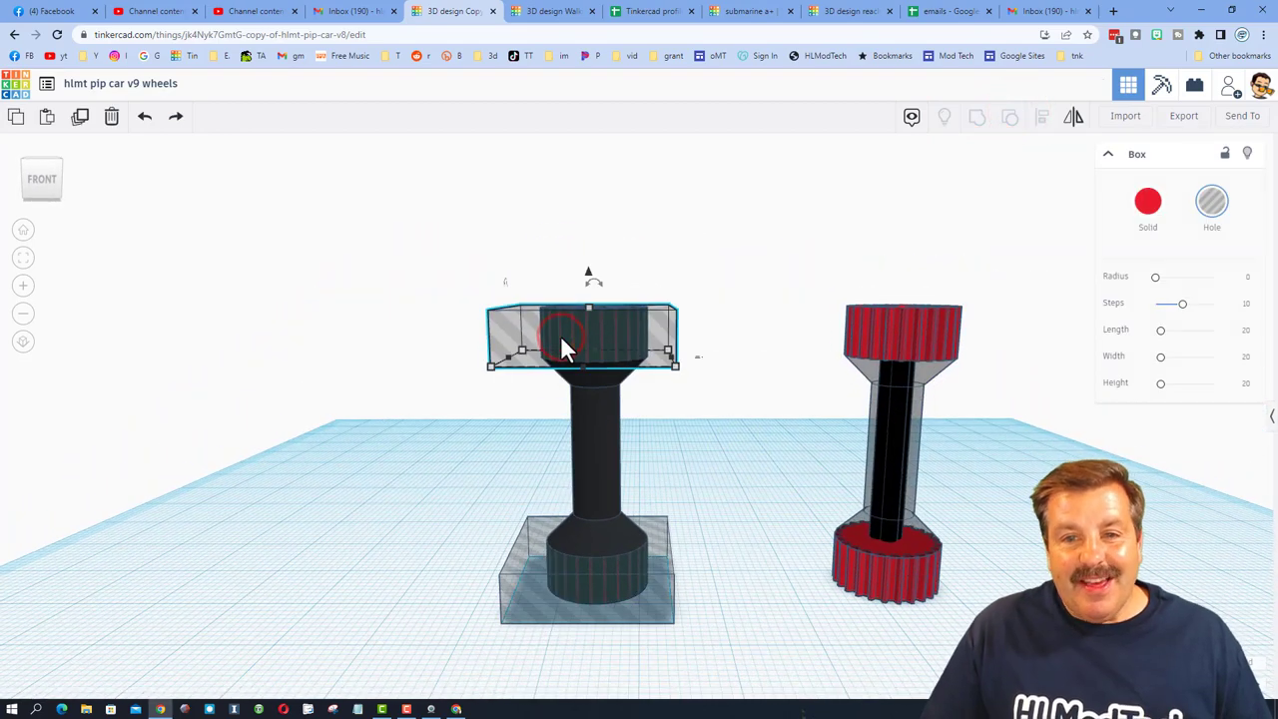
key(Delete)
click(603, 635)
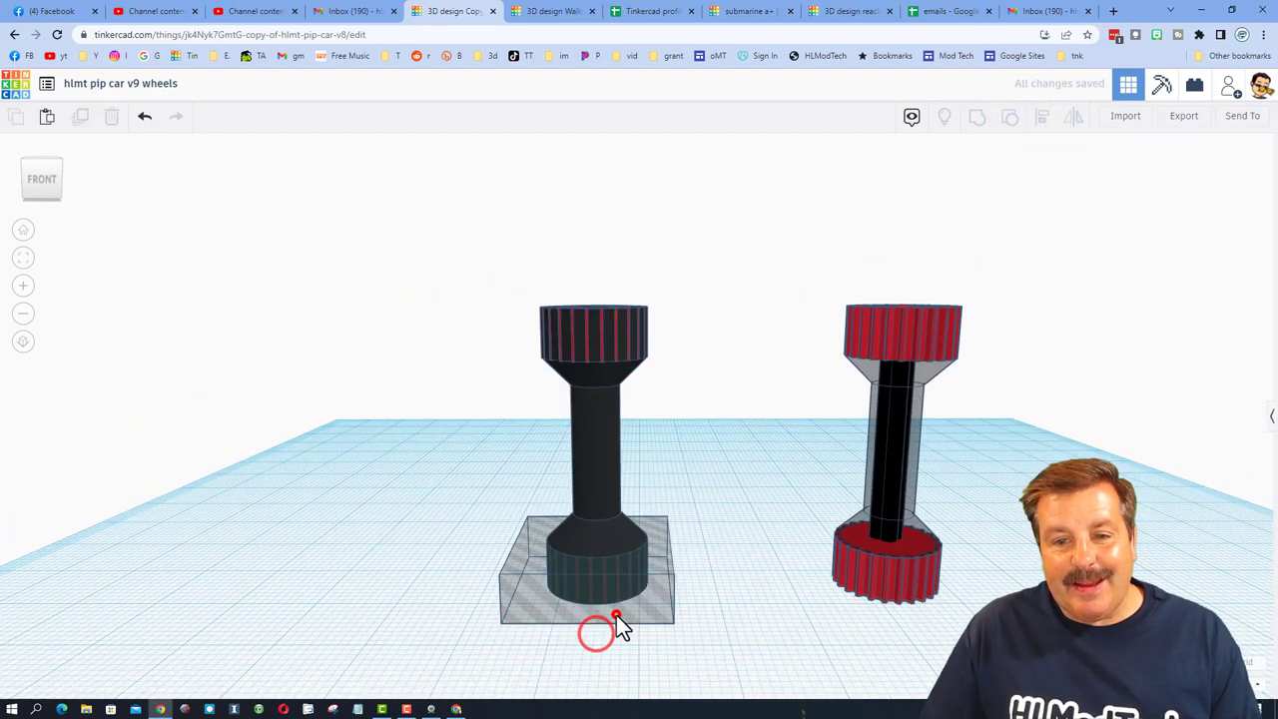
key(Delete)
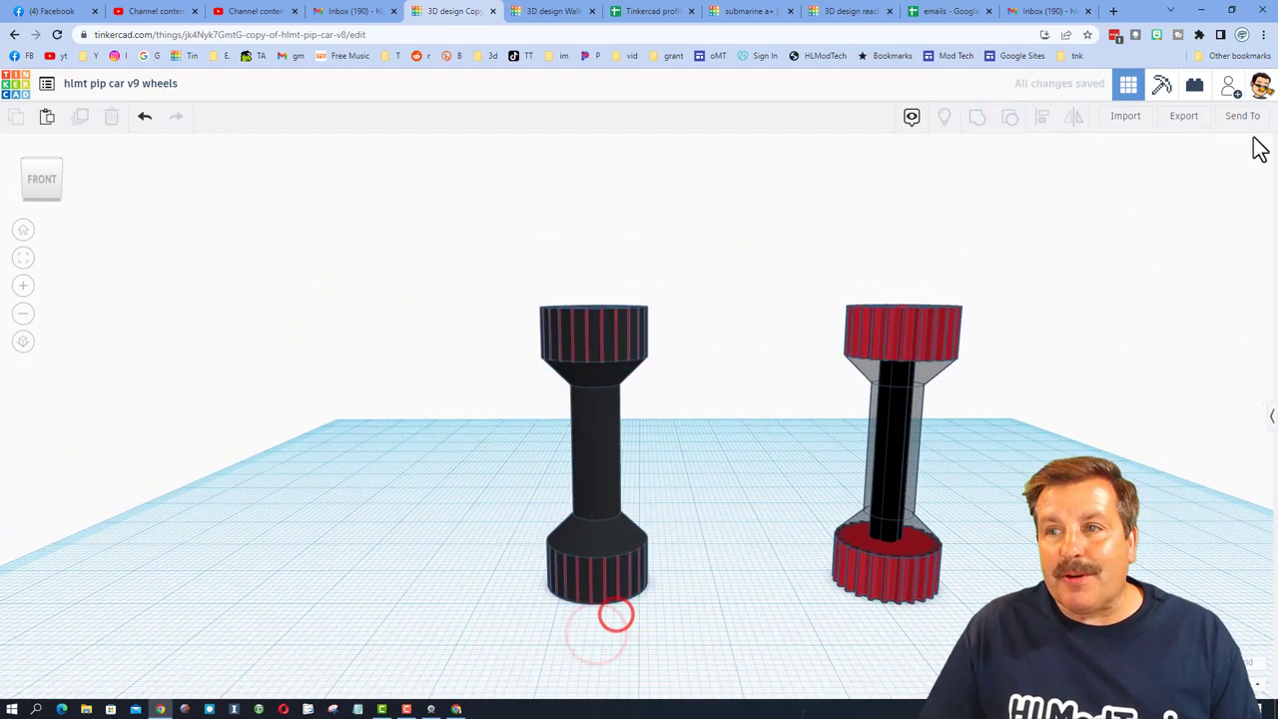
click(1269, 421)
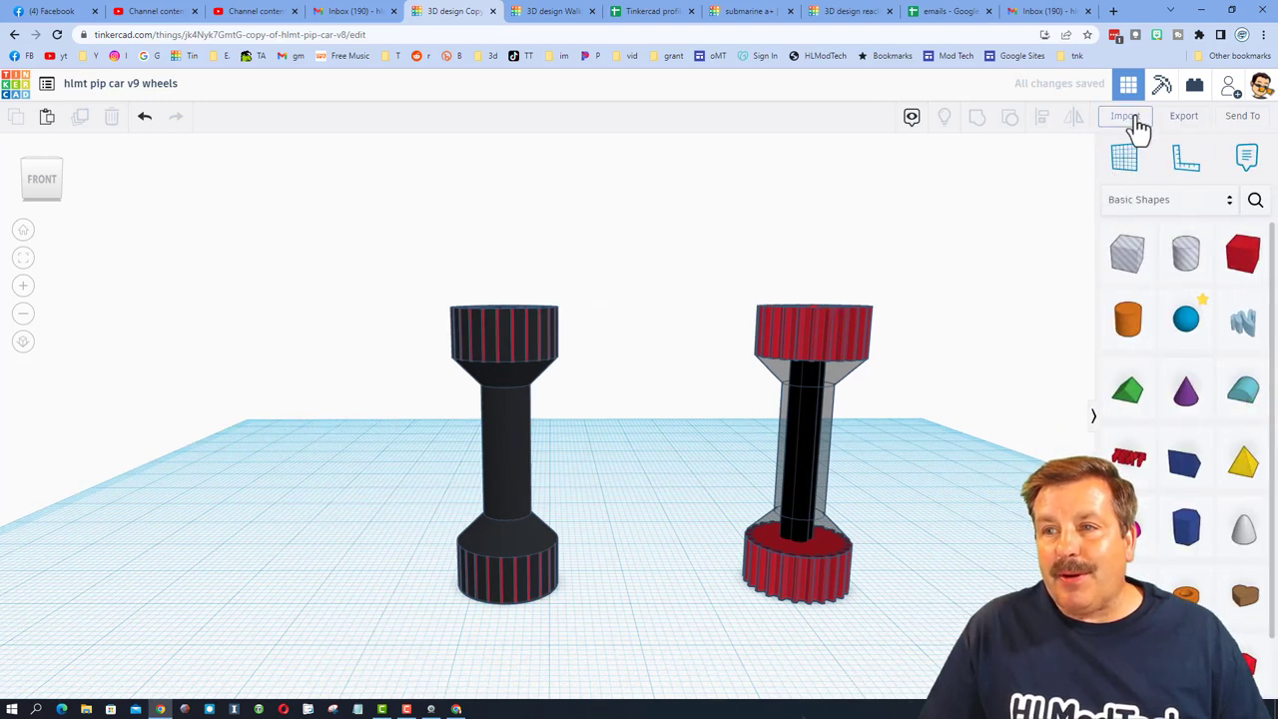
Switch the shapes library to Your Creations and undo the left model's changes.
click(1134, 200)
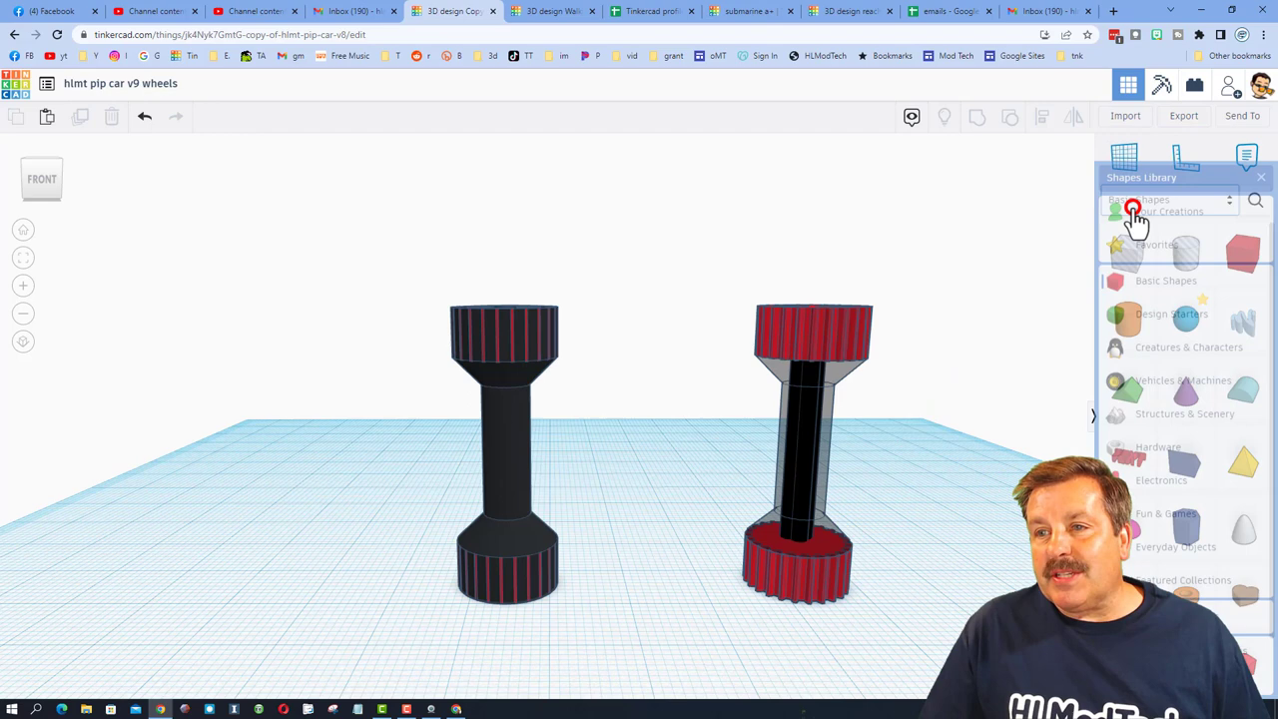
click(1145, 200)
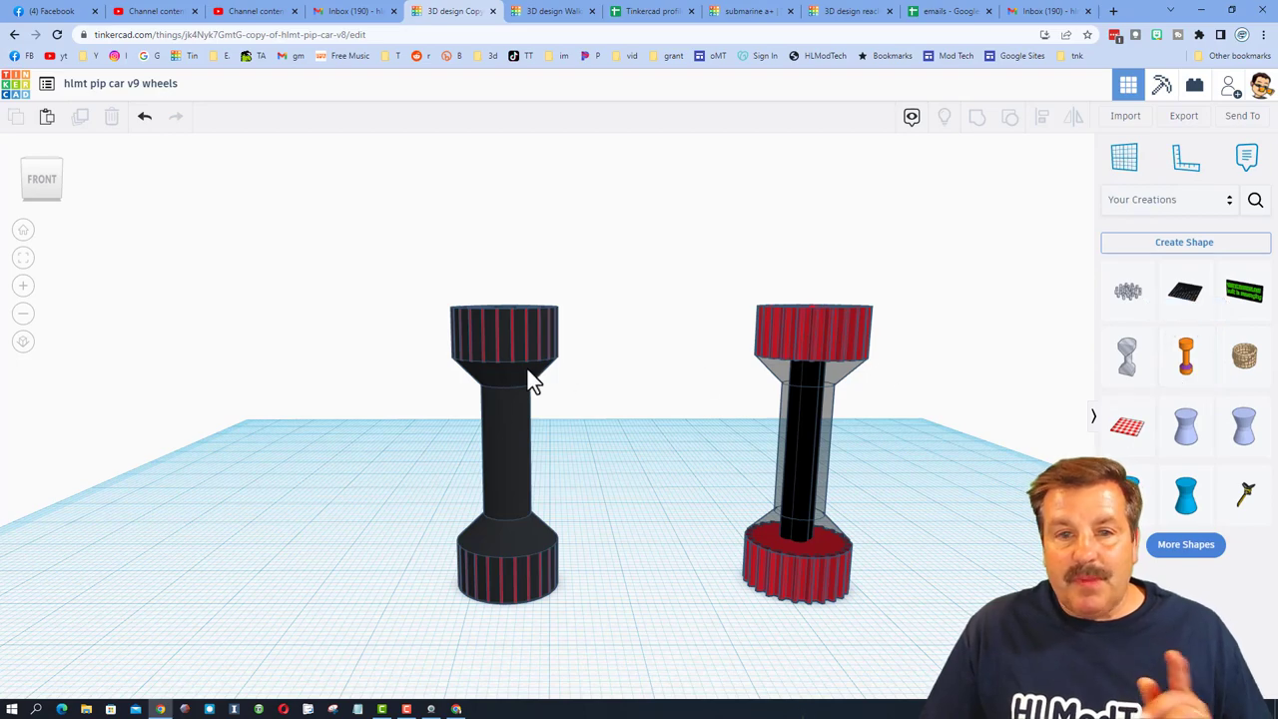
right_drag(579, 384, 584, 404)
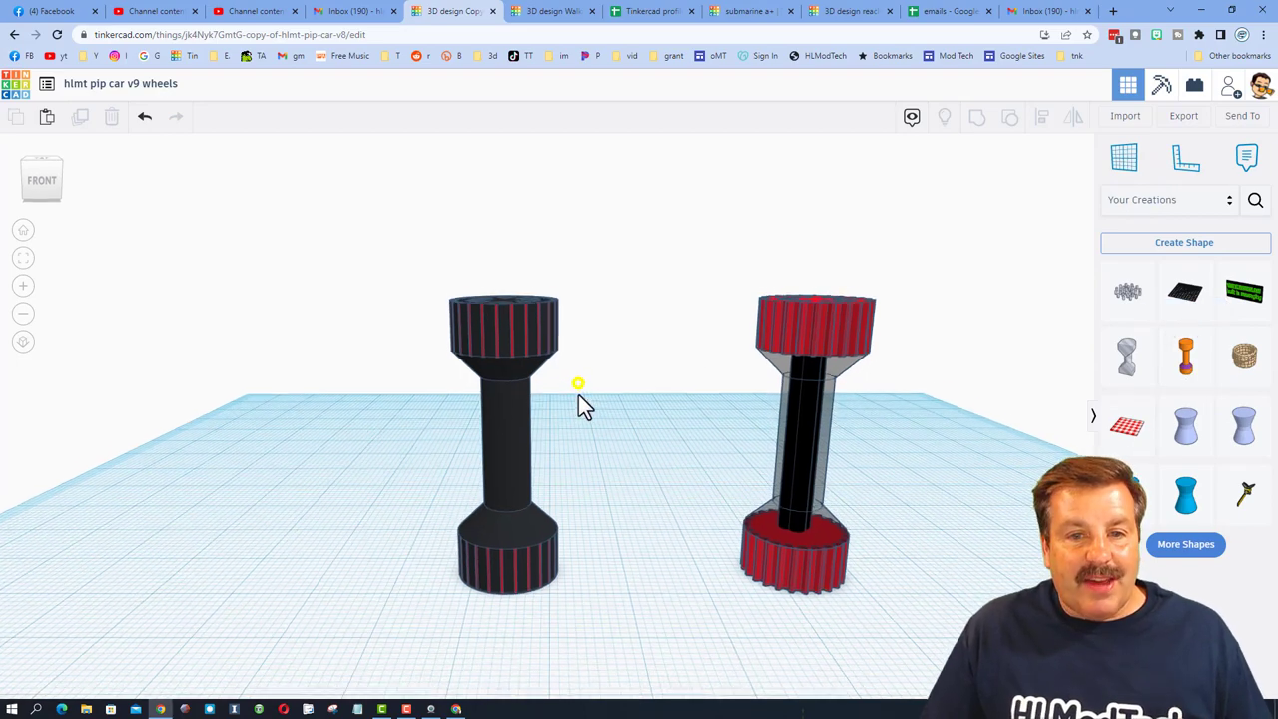
click(504, 461)
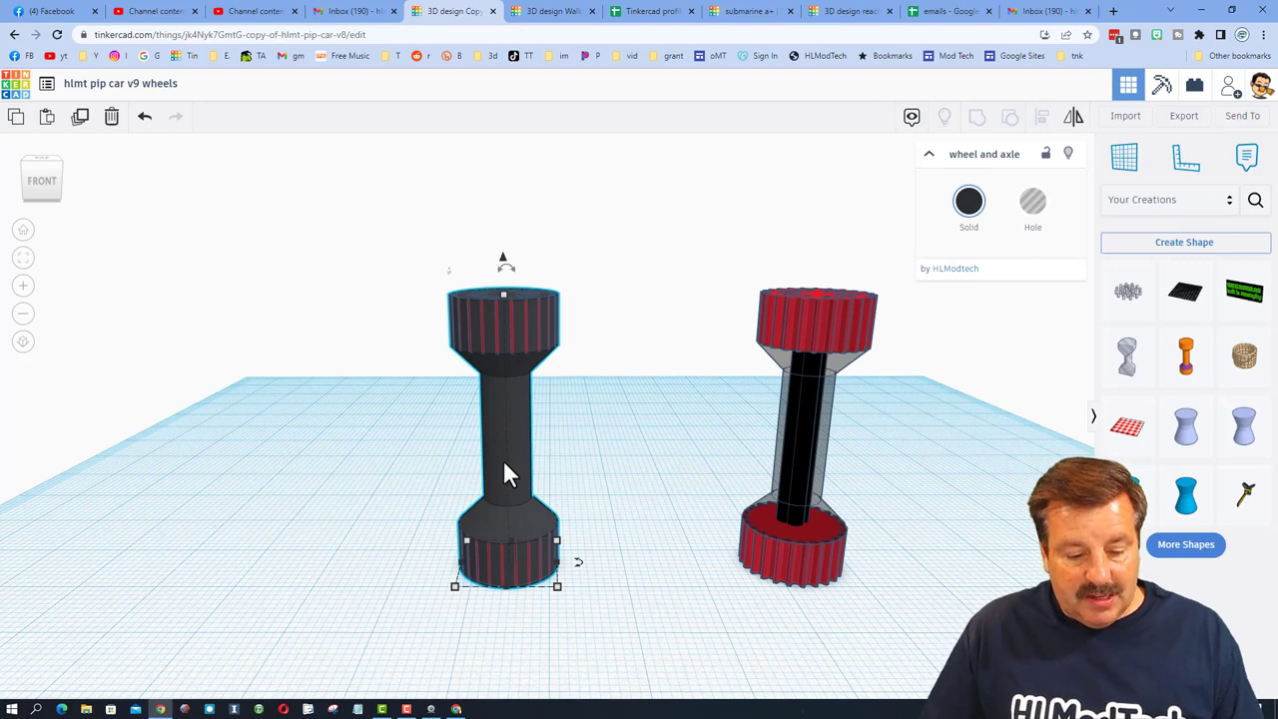
key(ctrl+z)
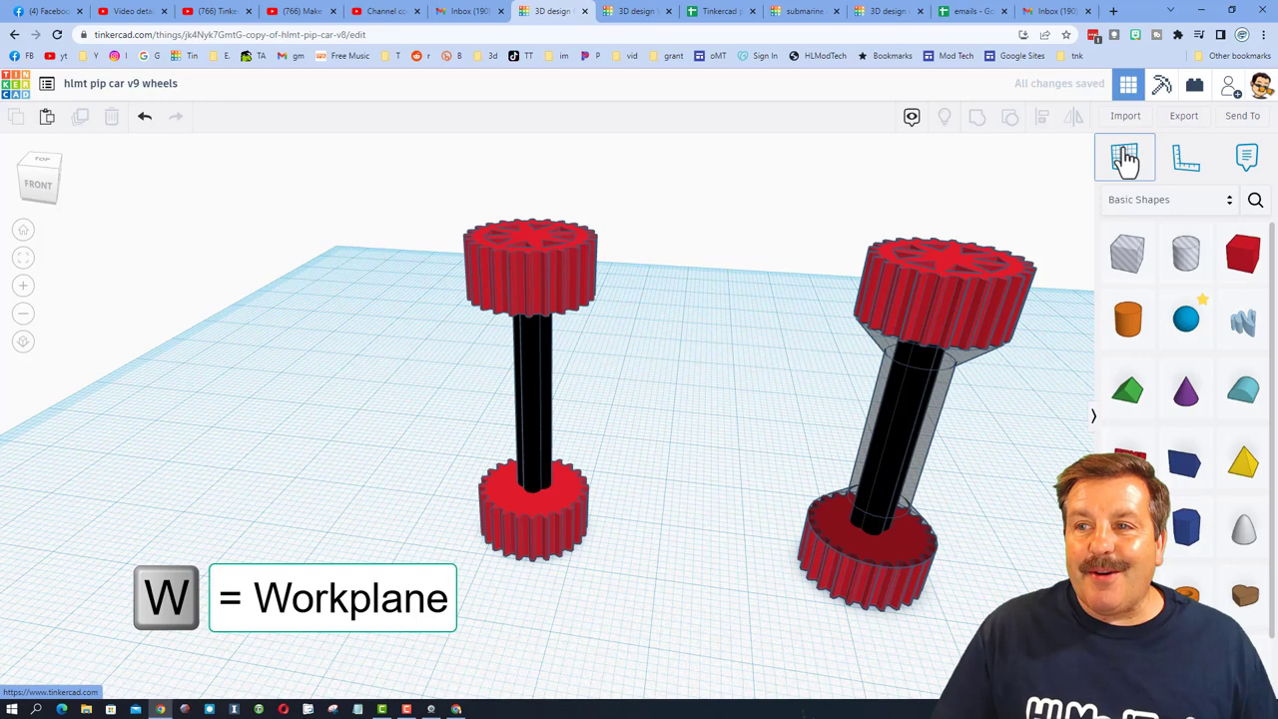
Place a workplane on the bottom gear and add a cone, base radius 6.5, height 6.5.
click(1124, 152)
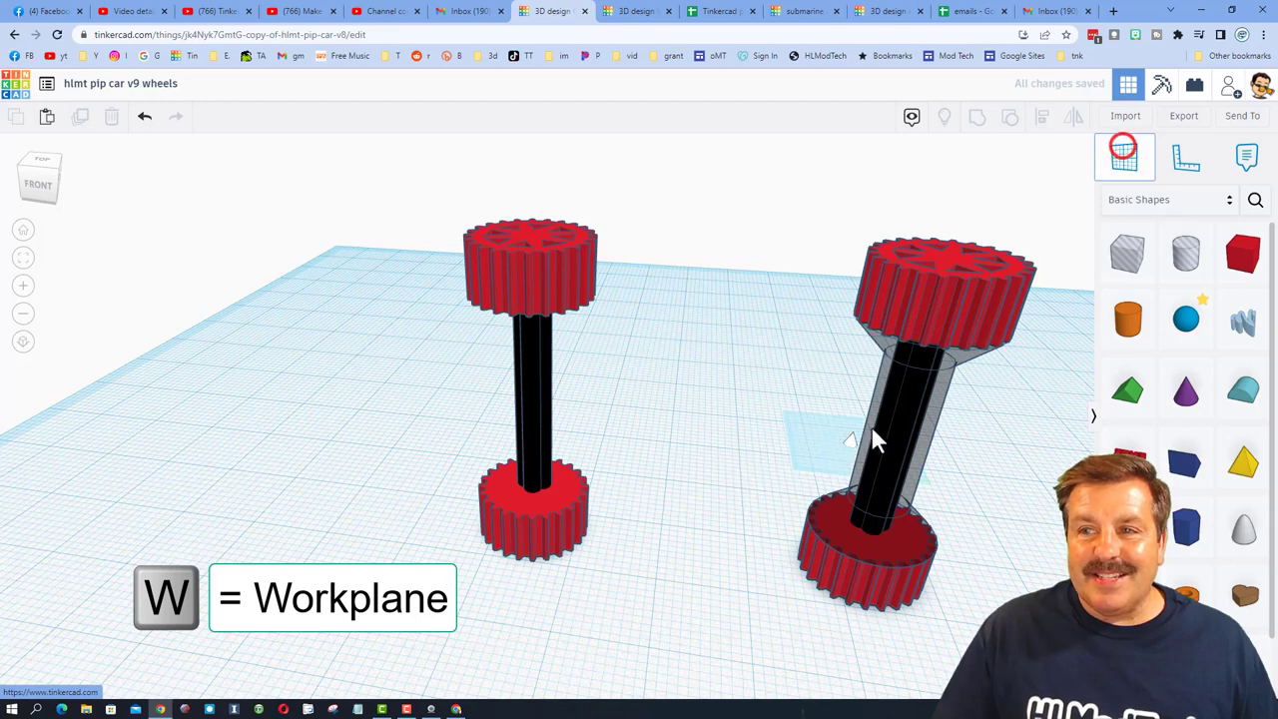
click(501, 501)
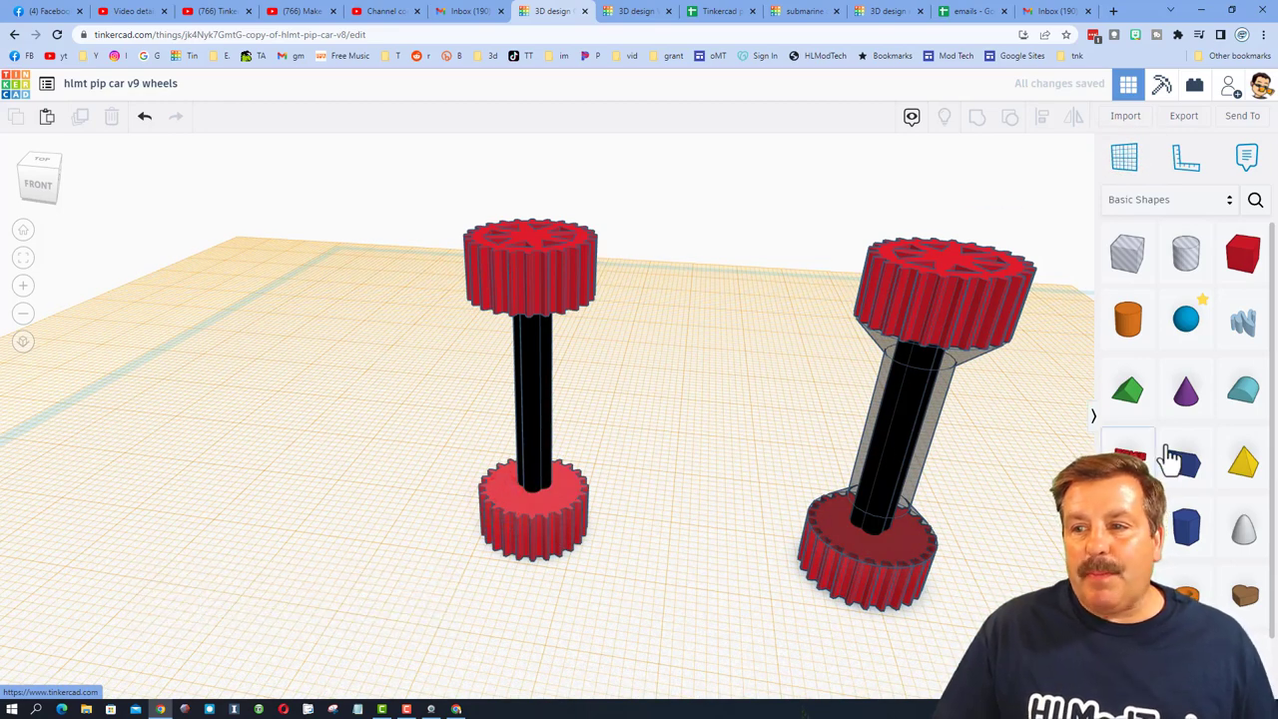
drag(1195, 414, 510, 471)
click(1070, 308)
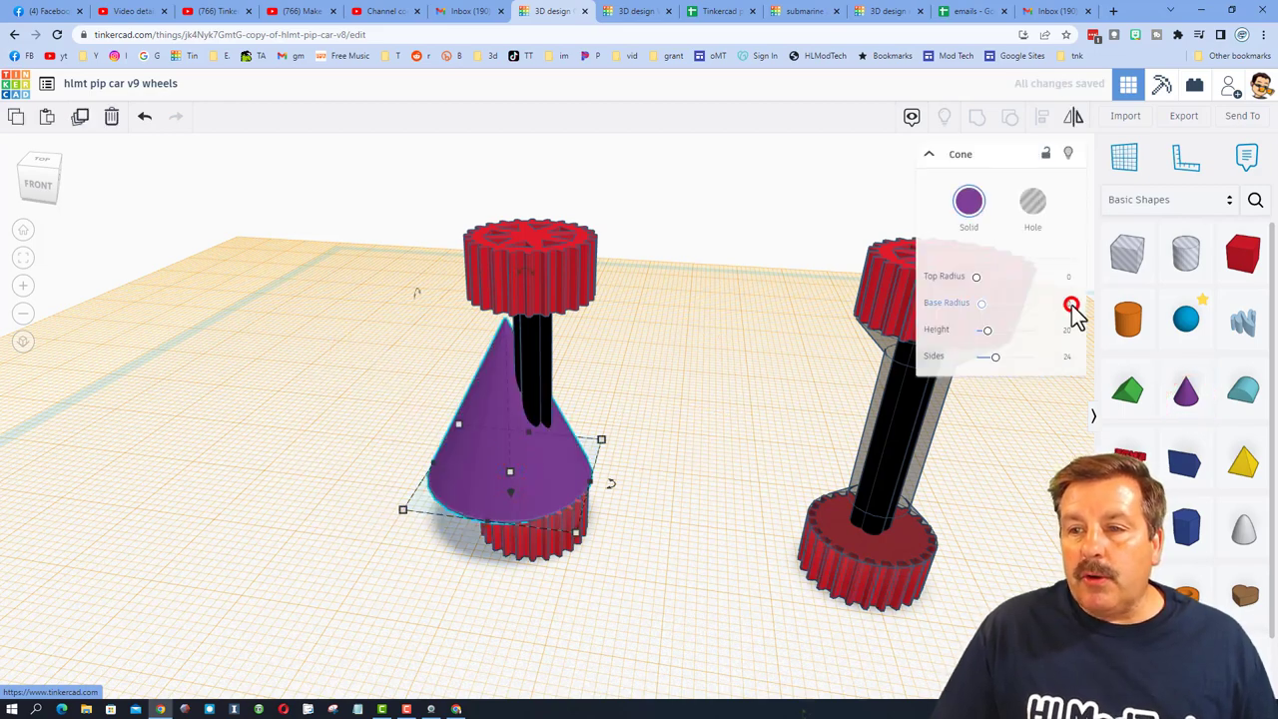
text(6.5)
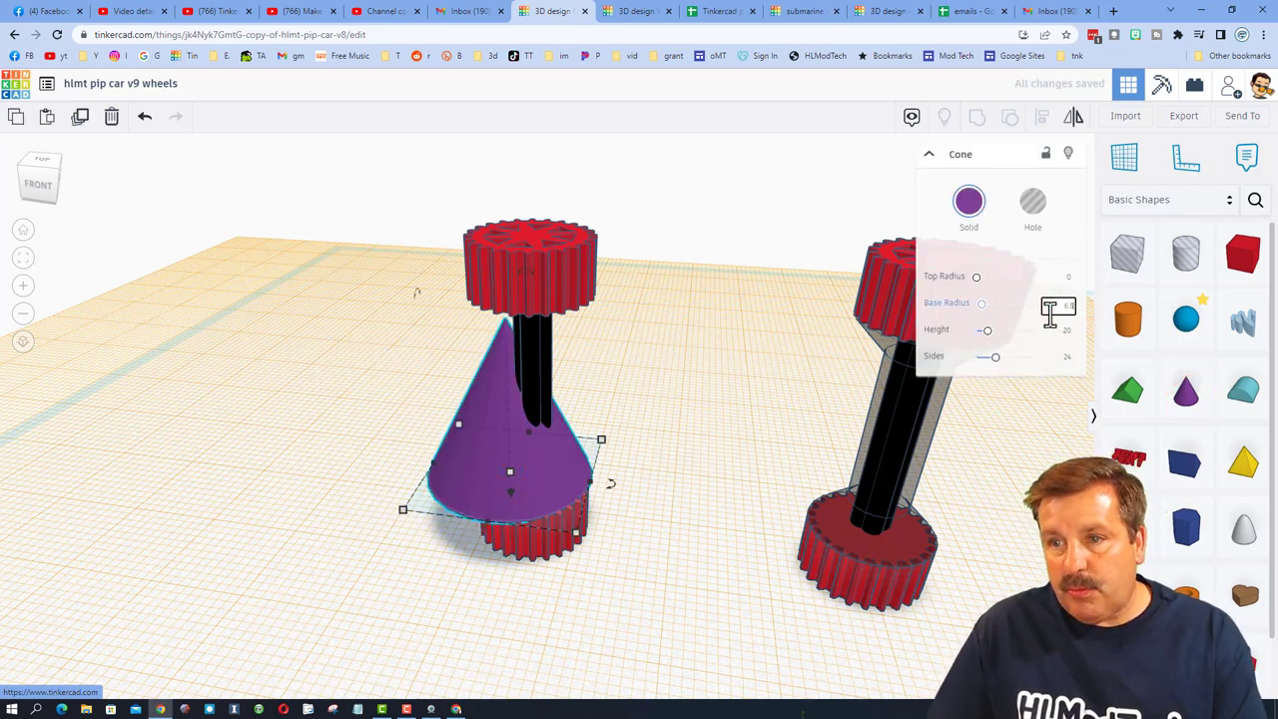
key(Return)
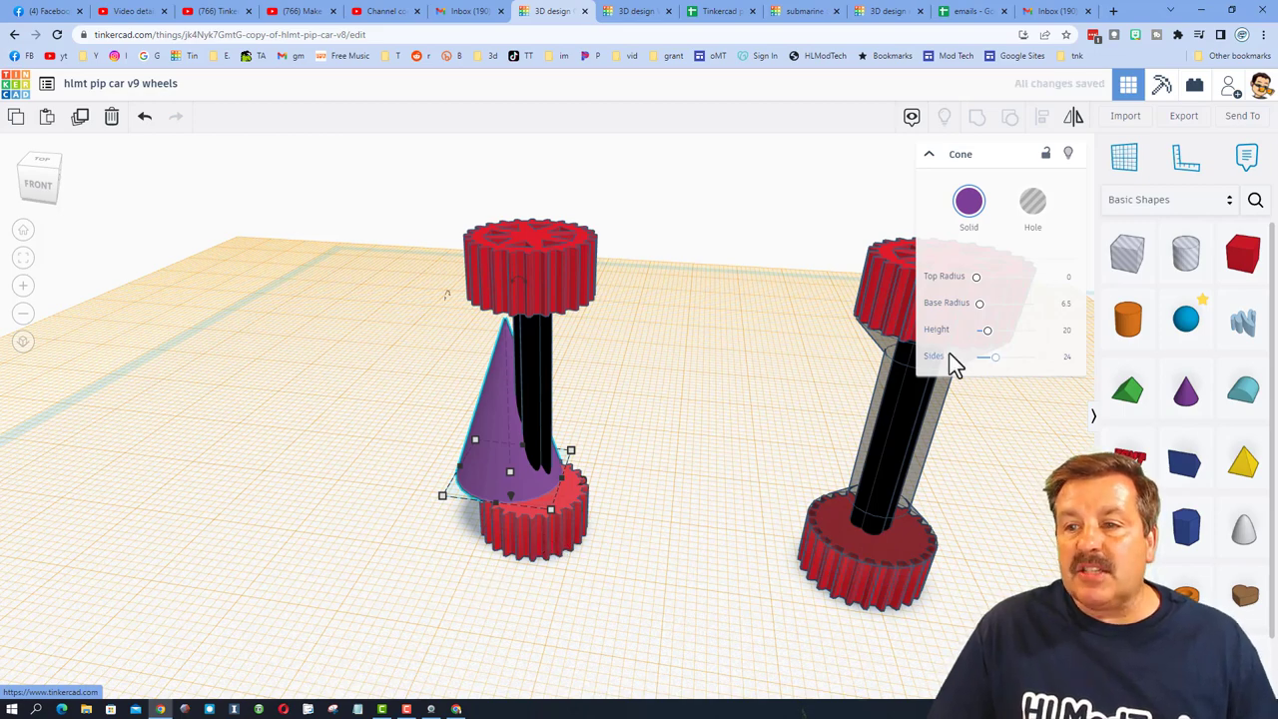
click(1061, 329)
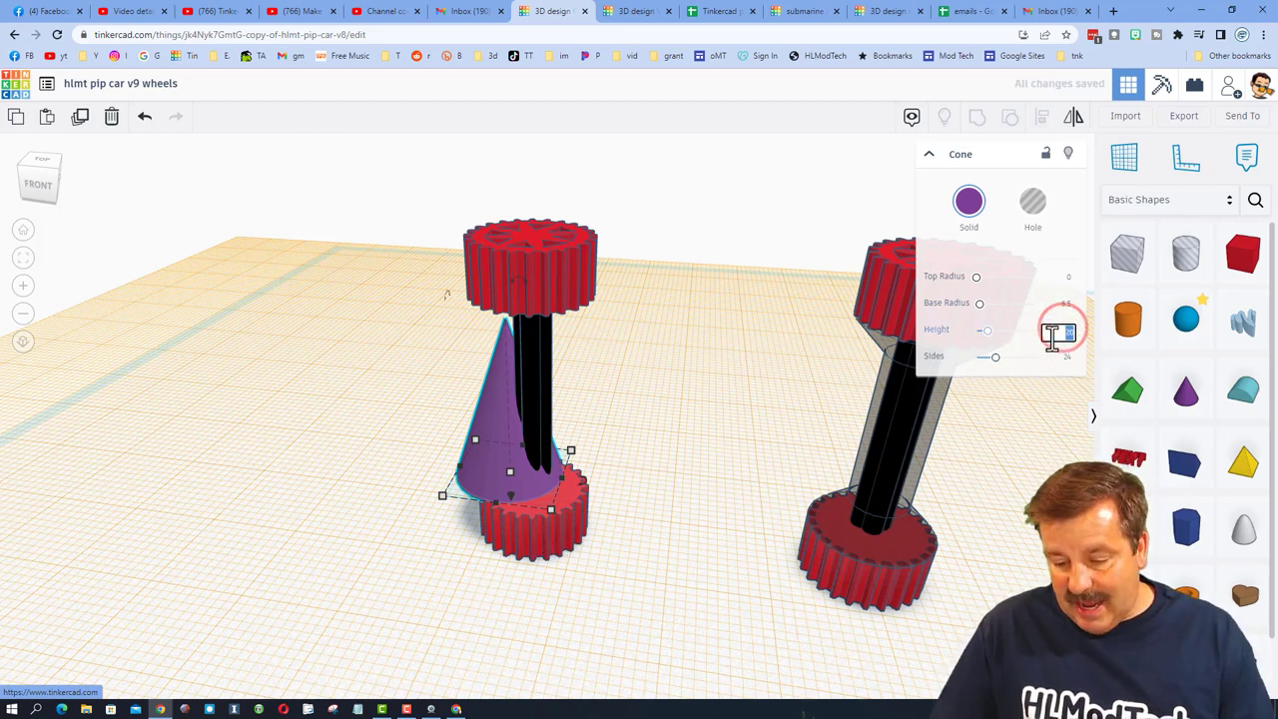
text(6.5)
key(Return)
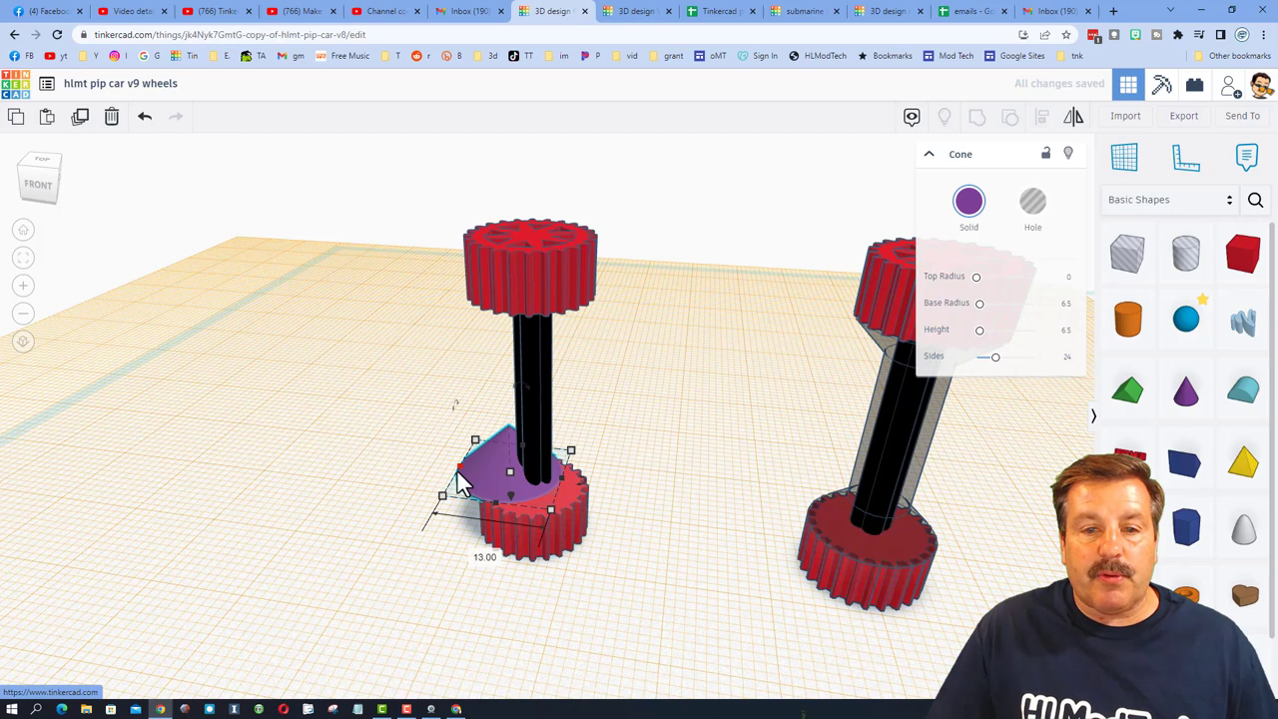
Align the cone, gear and axle so the cone is centred on the gear.
drag(407, 498, 701, 649)
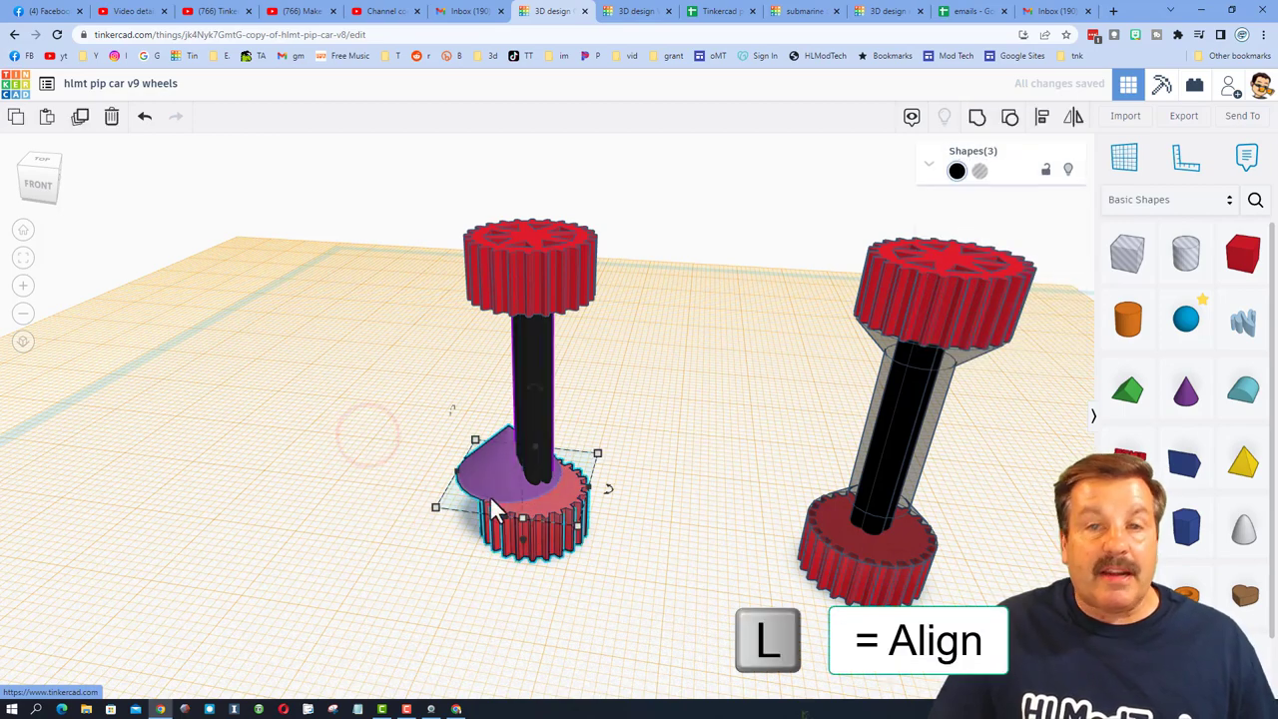
click(1039, 117)
click(531, 542)
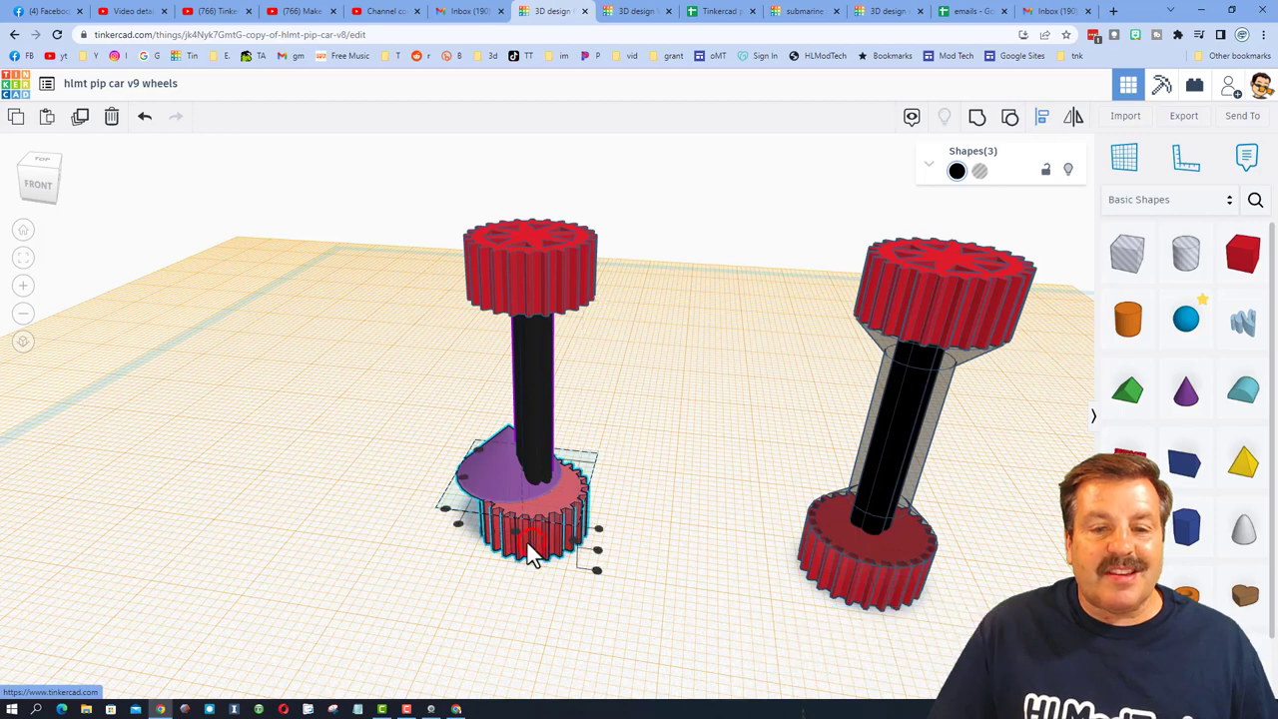
click(515, 544)
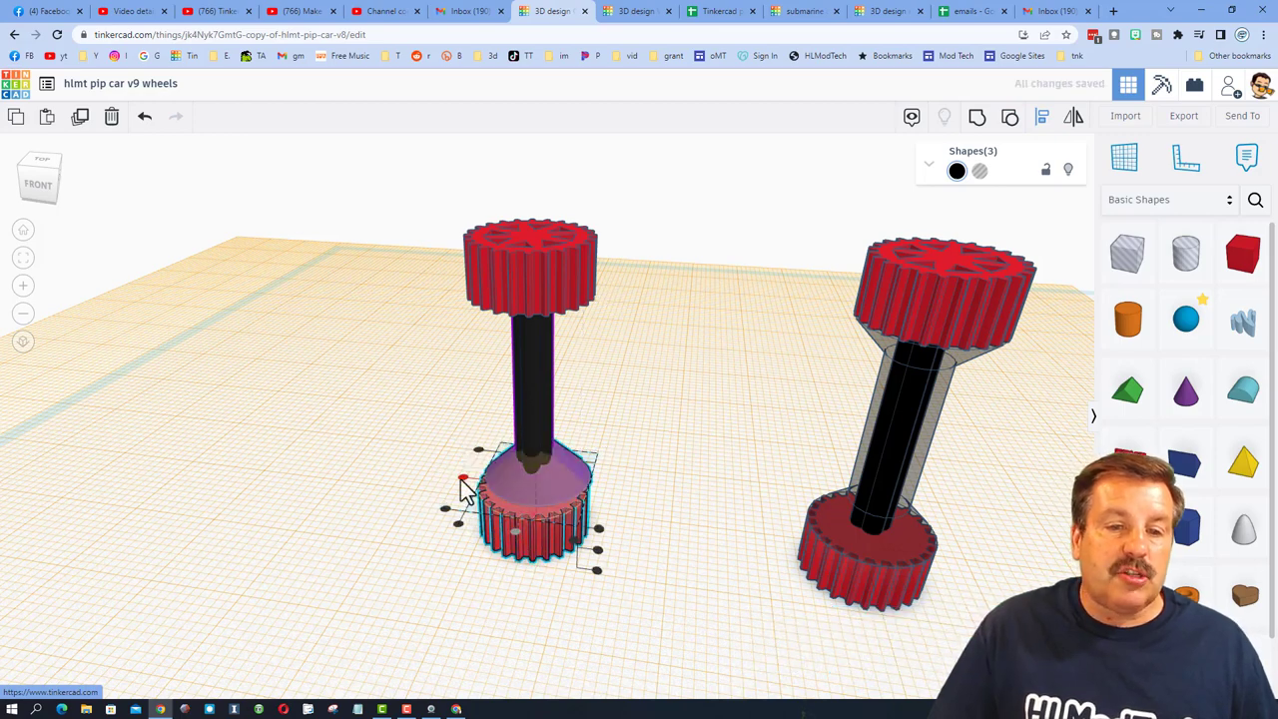
click(458, 480)
click(34, 177)
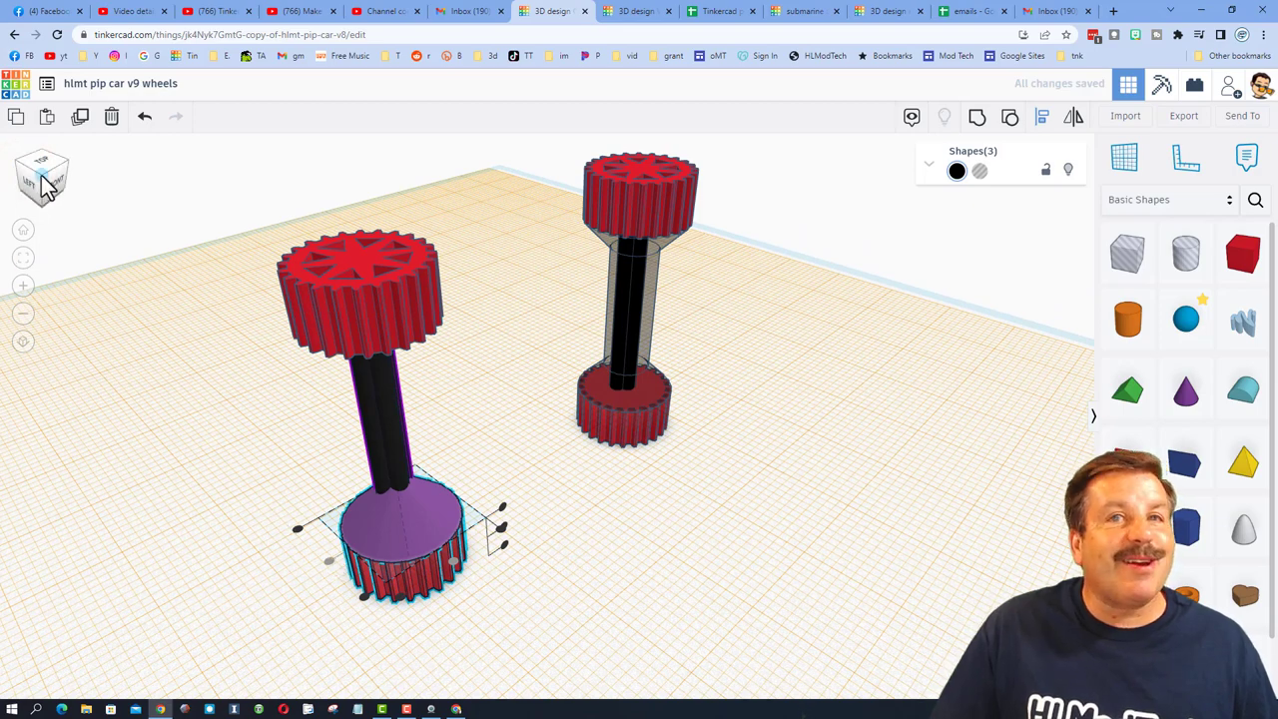
click(613, 465)
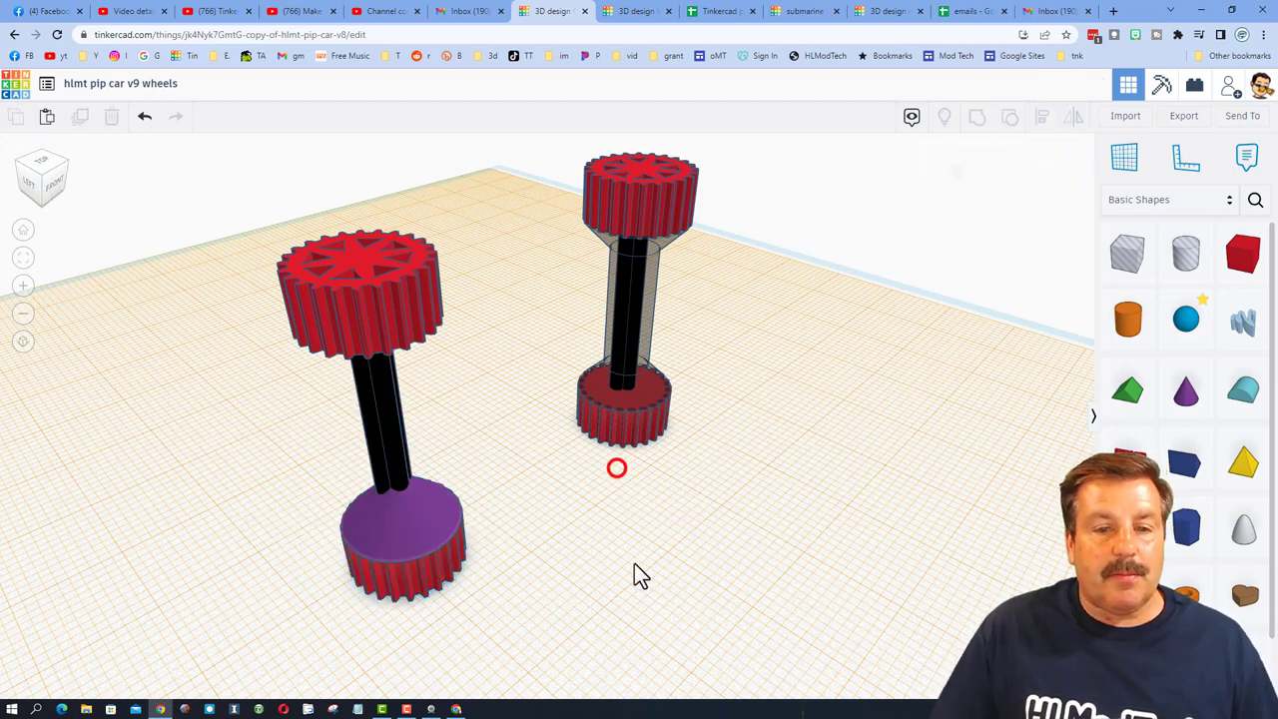
Delete the top gear, then unlock and delete the black shaft of the left model.
right_drag(633, 573, 457, 487)
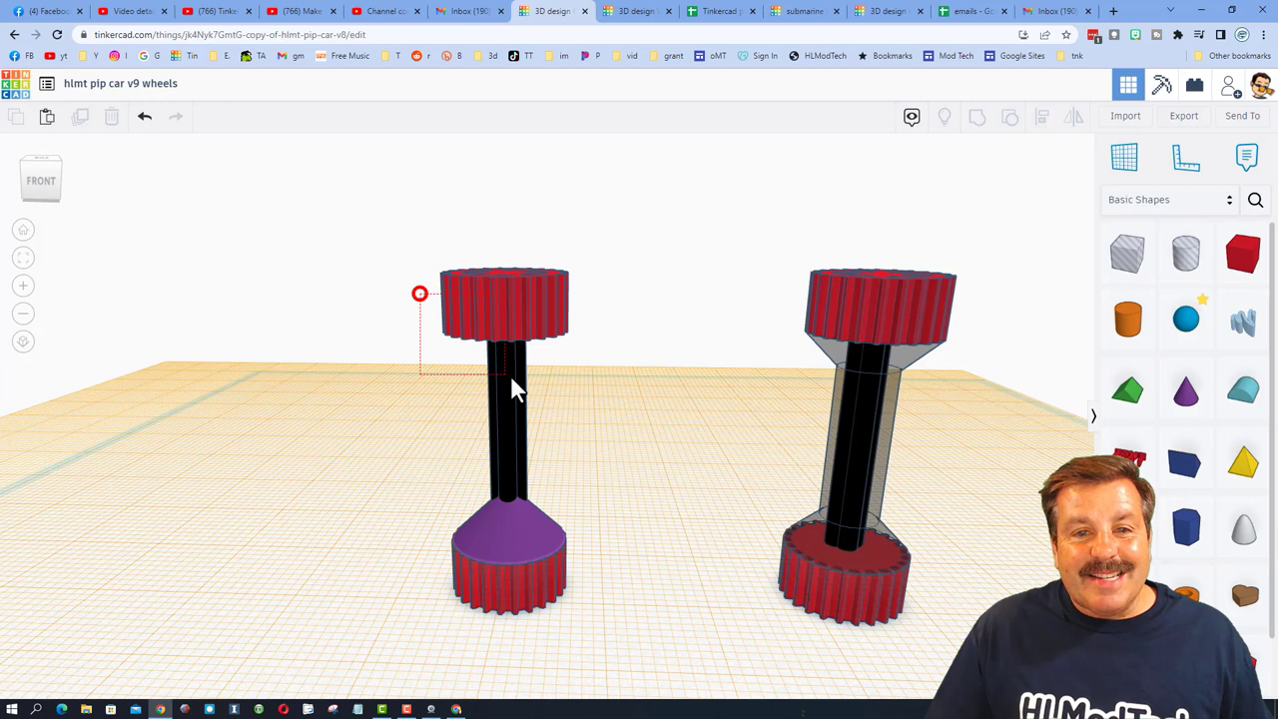
drag(510, 376, 511, 374)
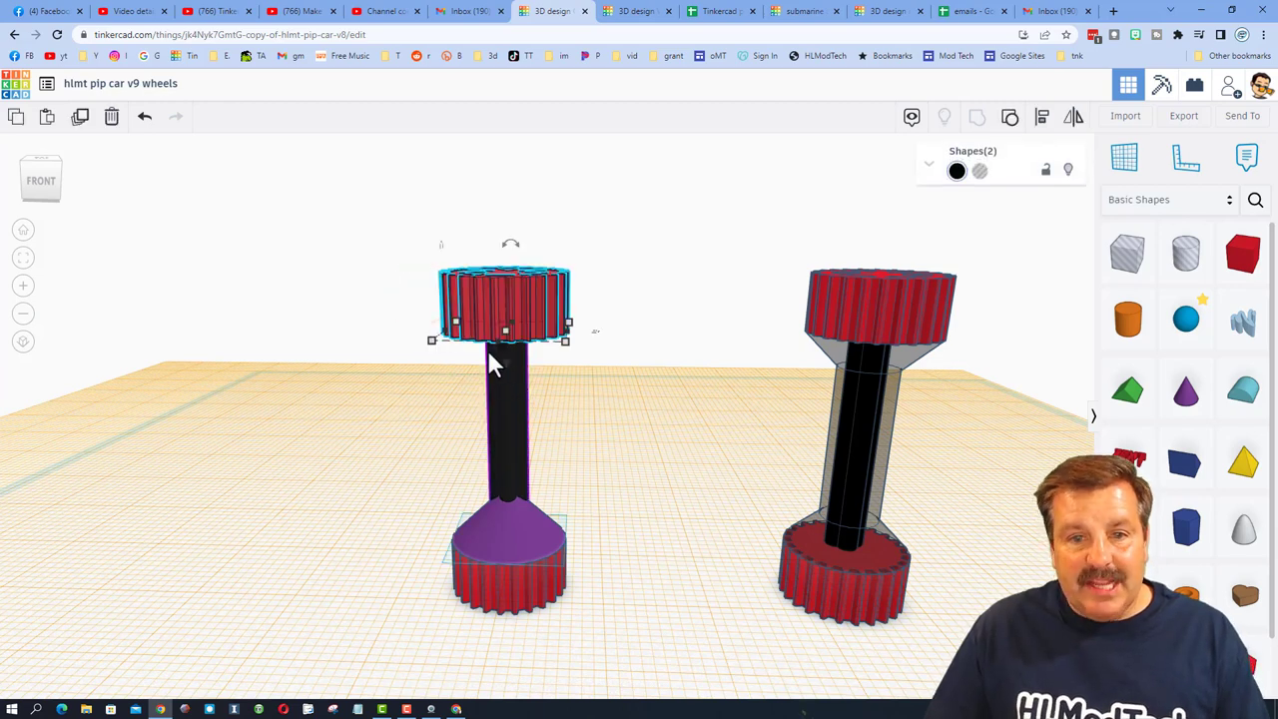
key(Delete)
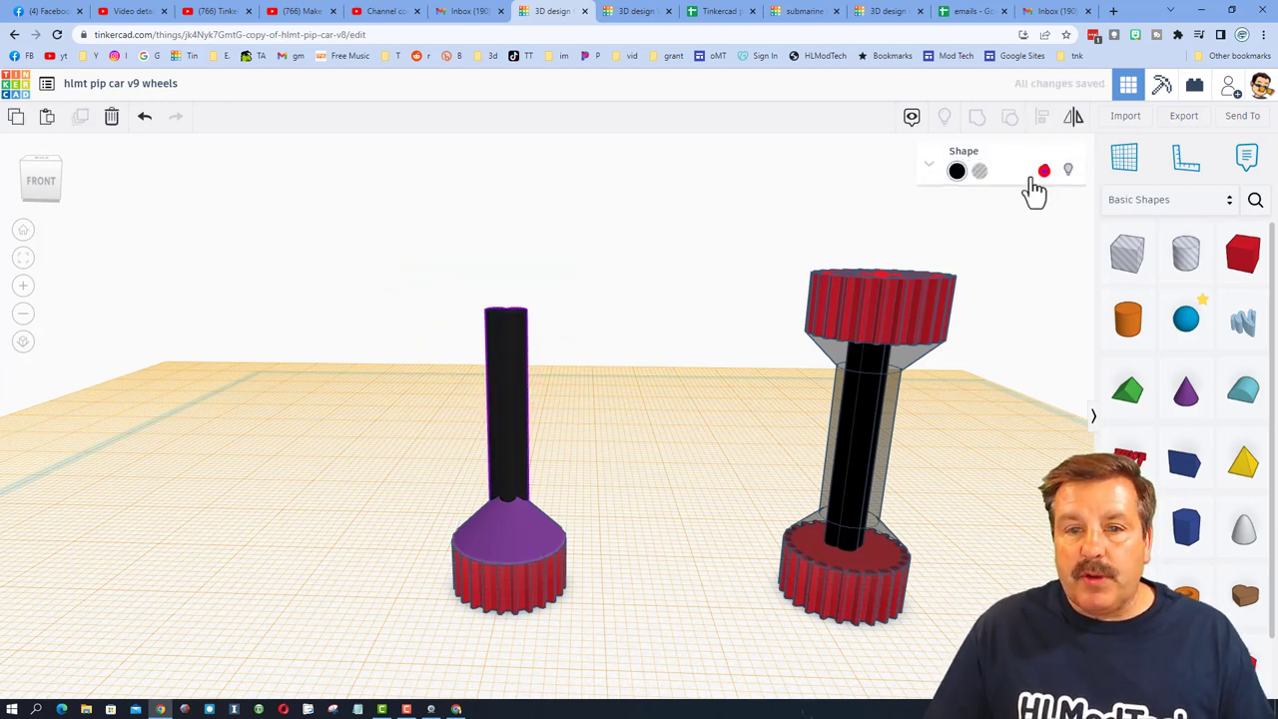
click(1043, 169)
click(568, 432)
click(493, 414)
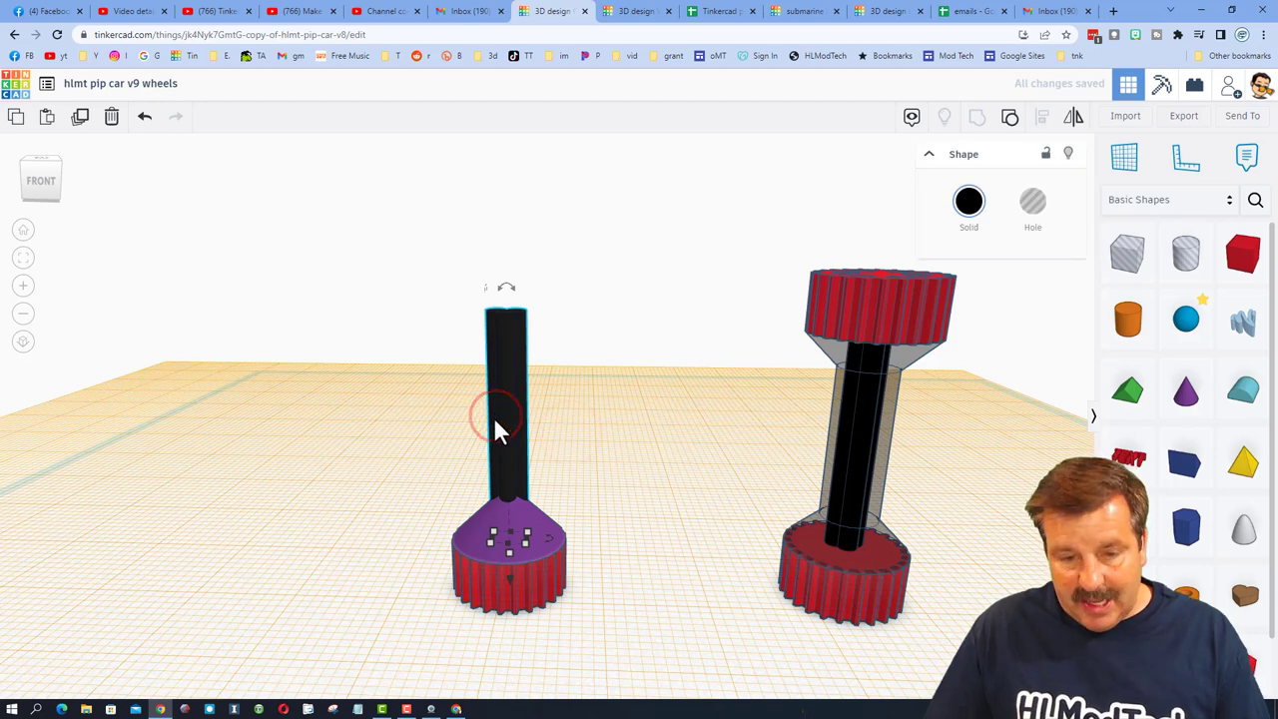
key(Delete)
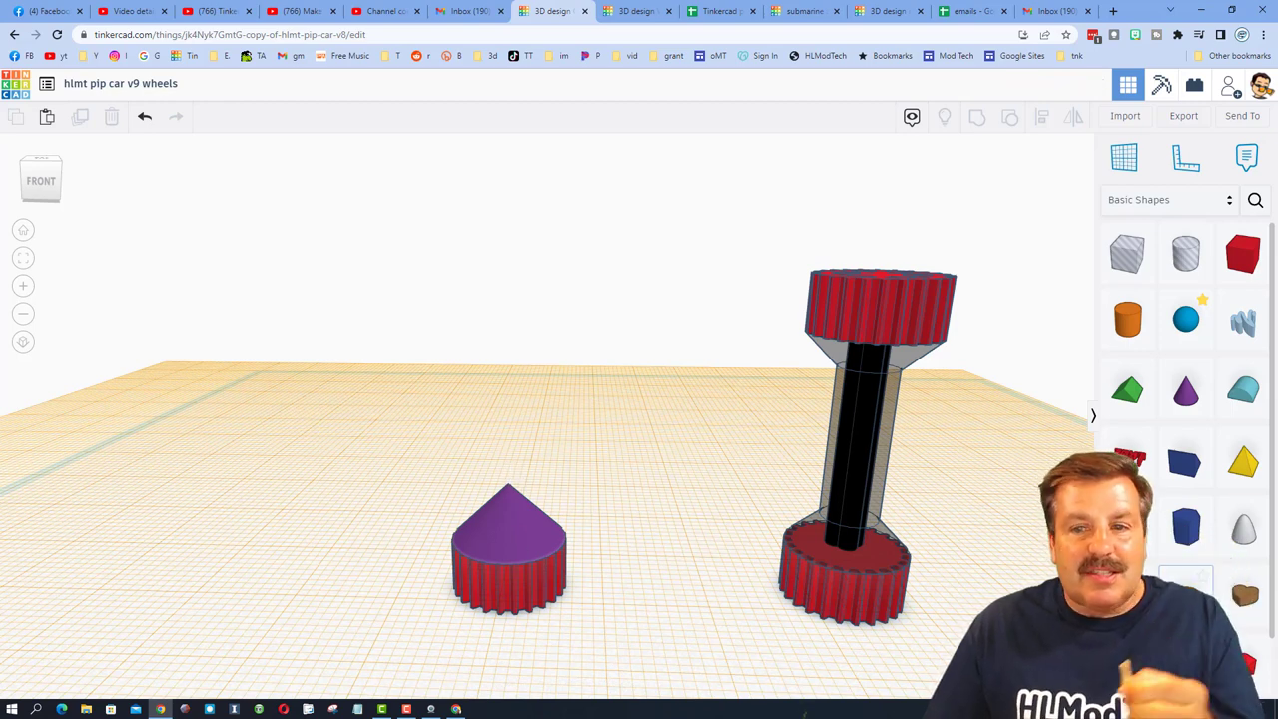
click(824, 457)
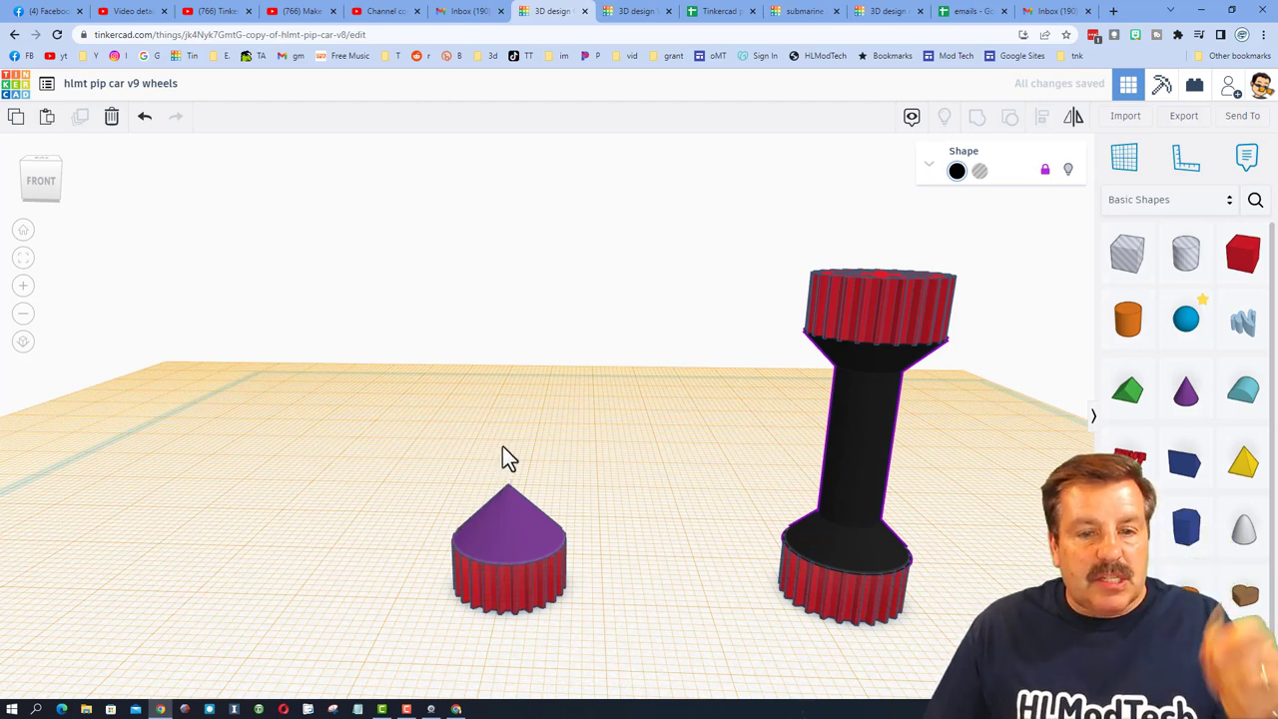
Add a solid 6 mm cylinder, 30 mm tall, on the default workplane.
key(w)
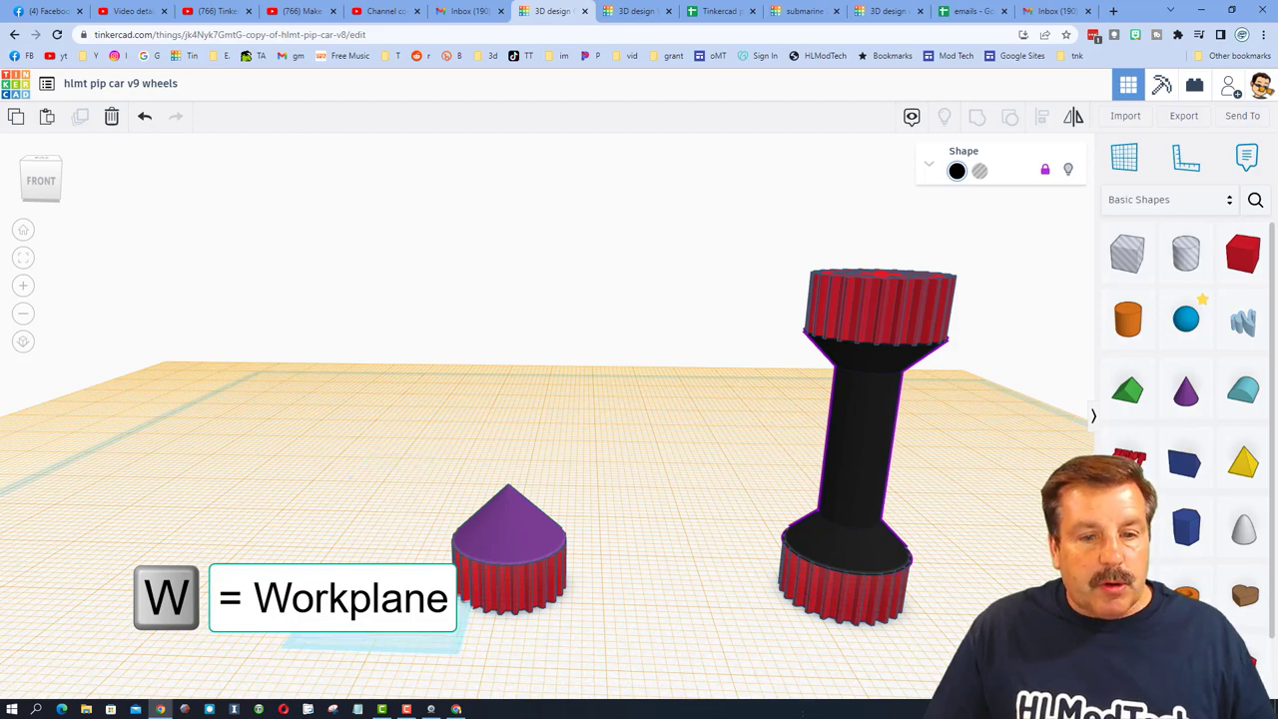
click(389, 638)
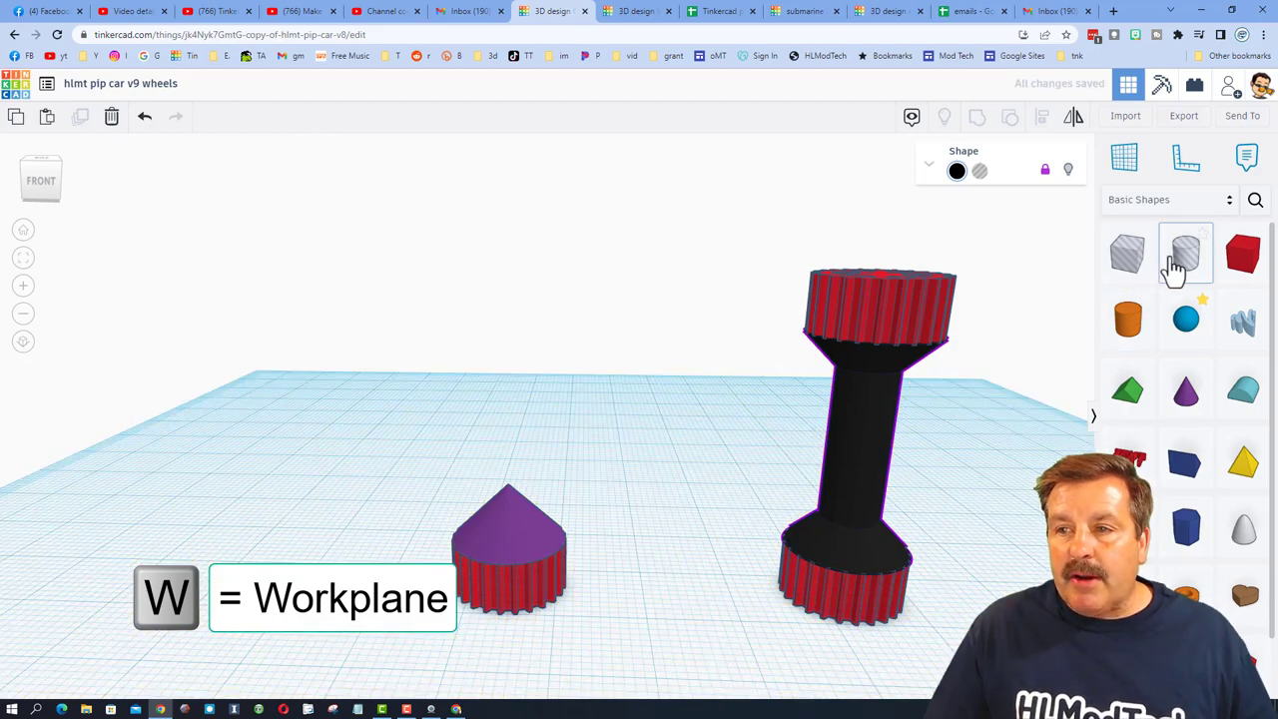
drag(1173, 268, 353, 543)
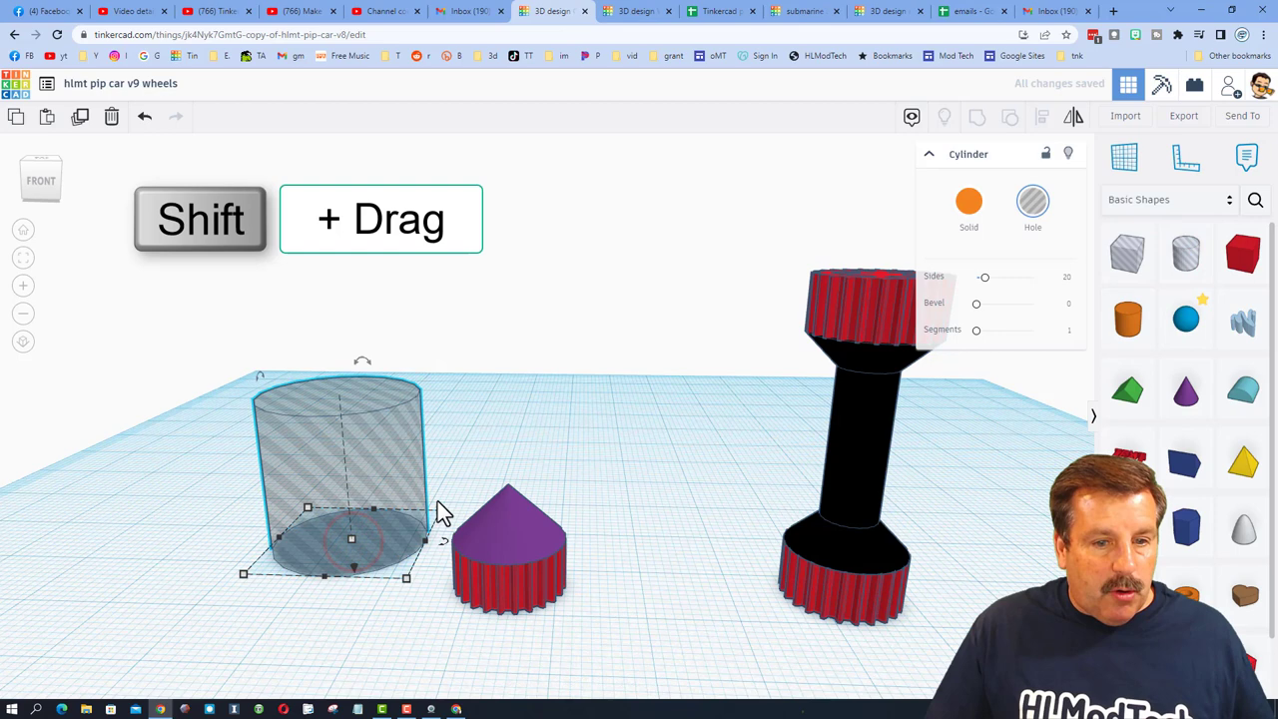
drag(441, 520, 583, 463)
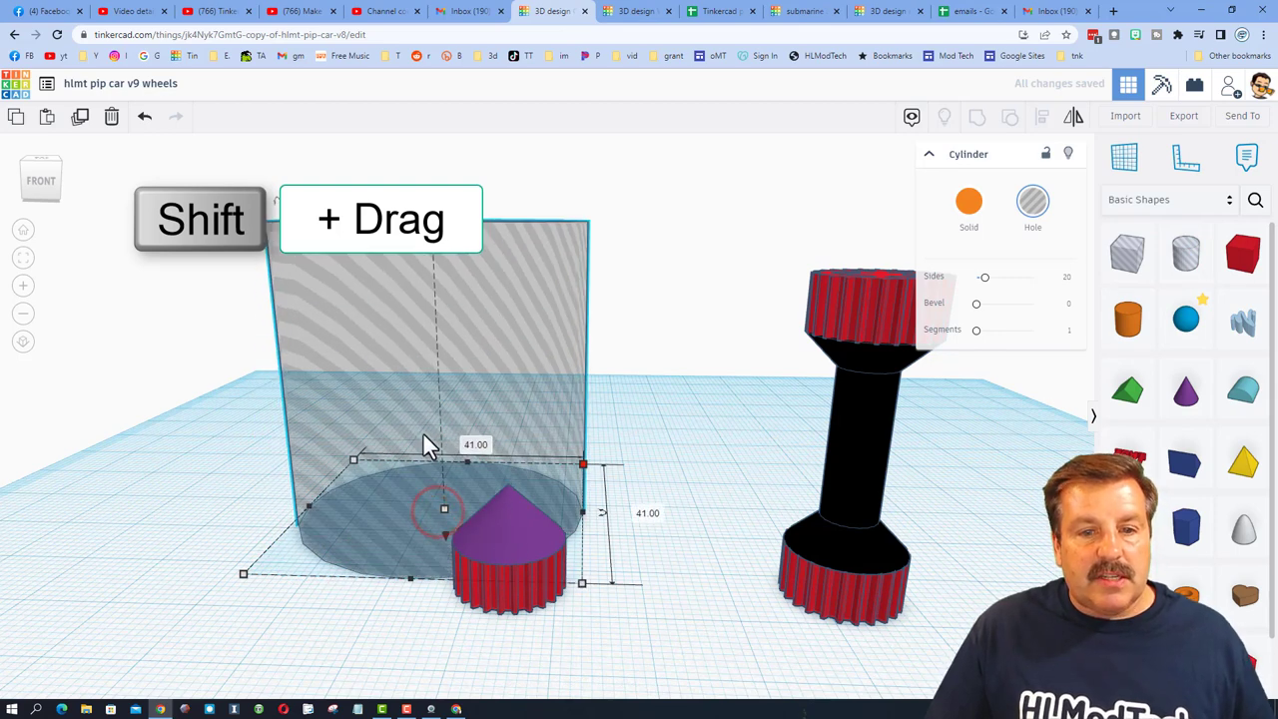
click(647, 513)
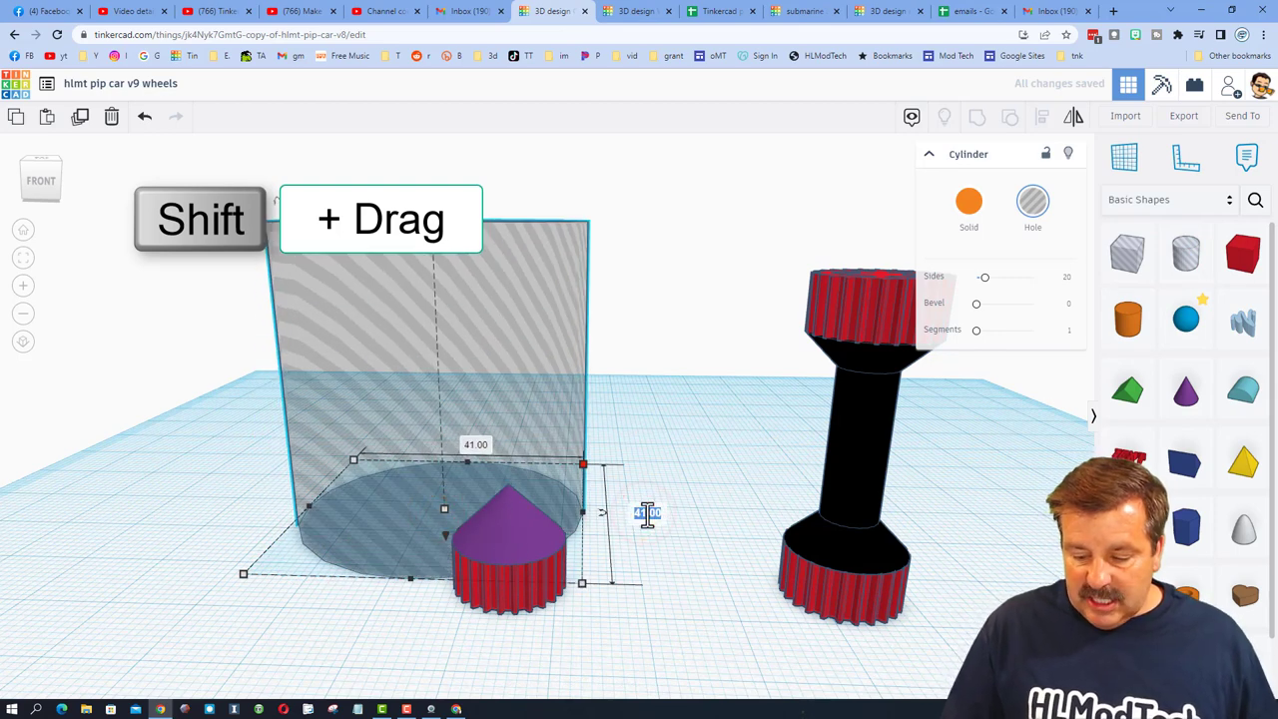
key(ctrl+z)
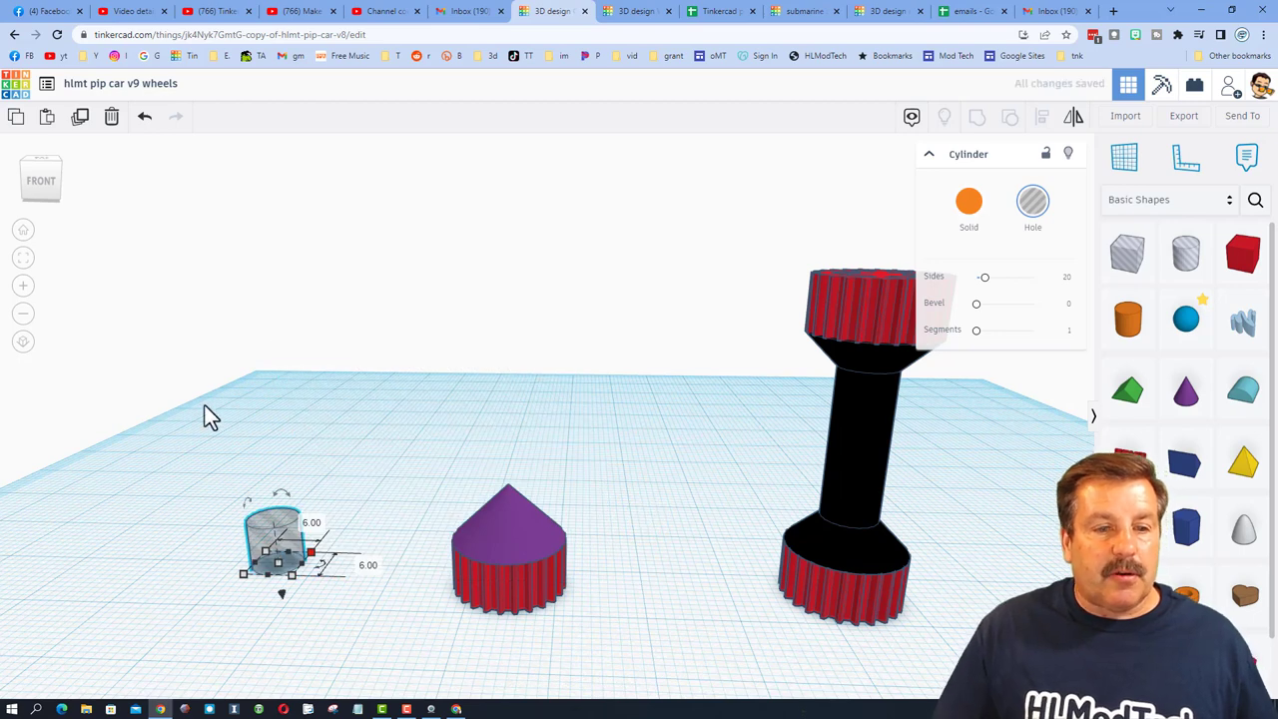
click(974, 208)
click(279, 565)
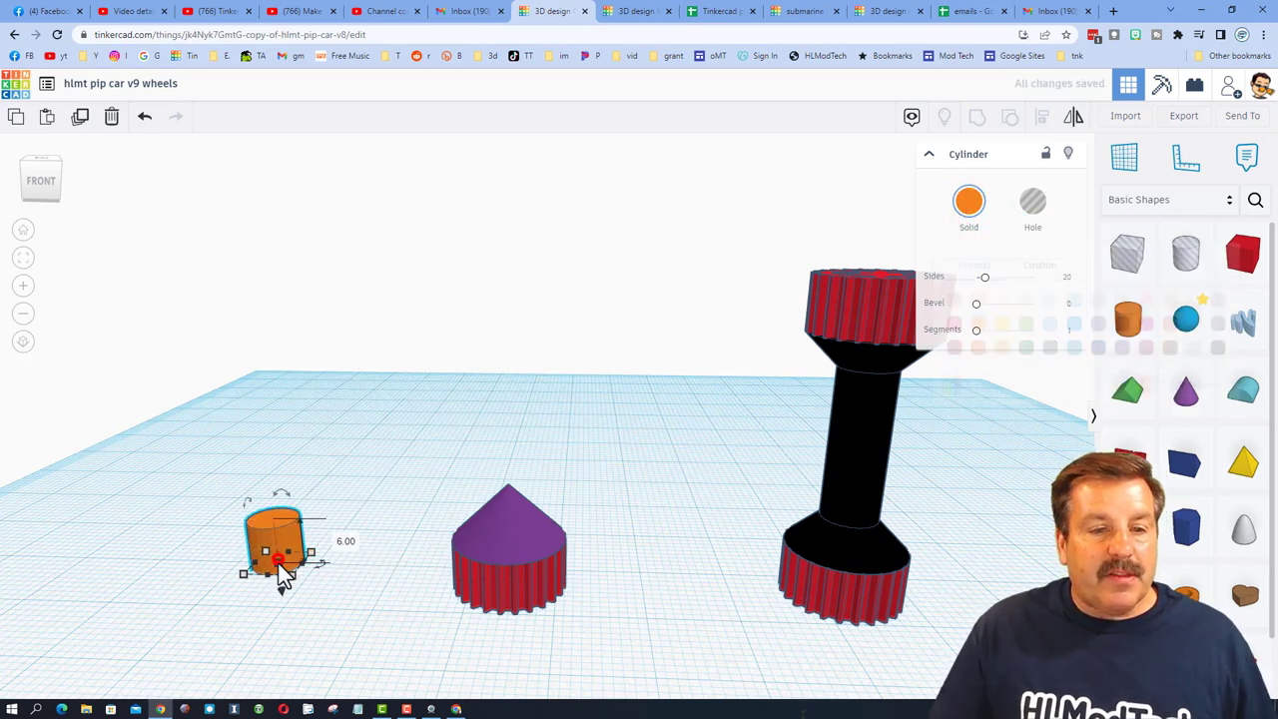
click(345, 540)
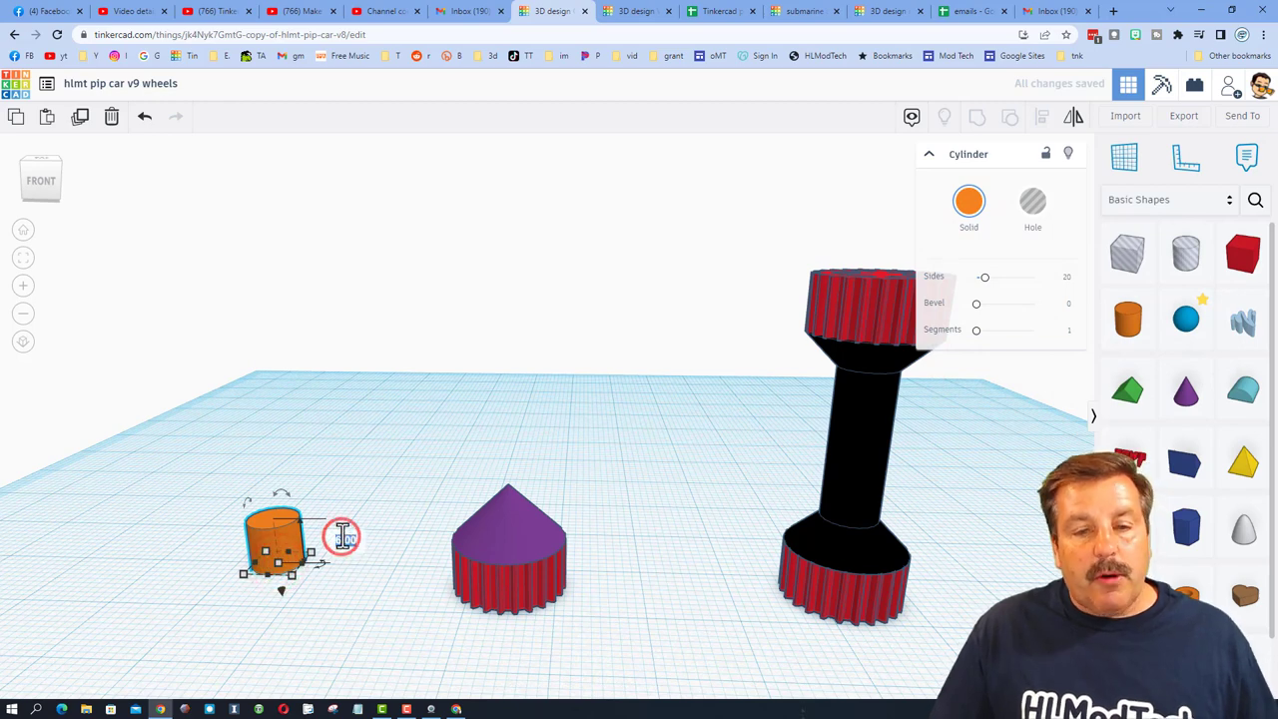
text(30)
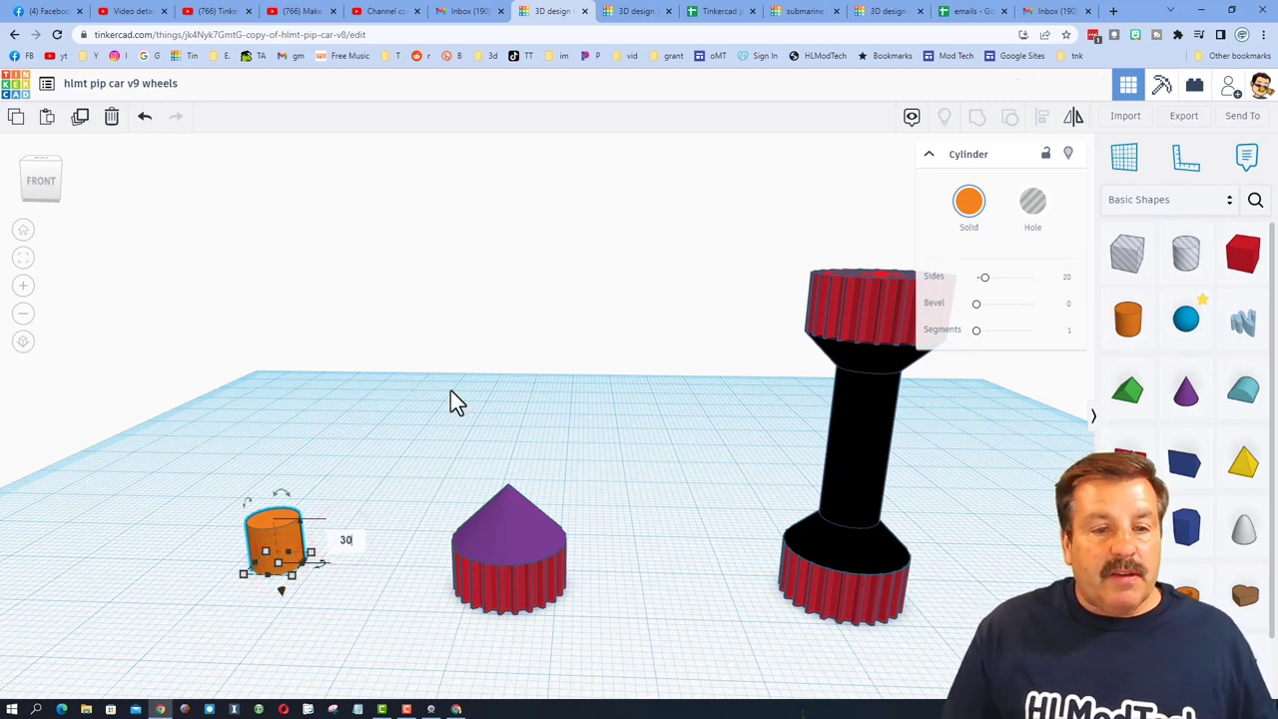
key(Return)
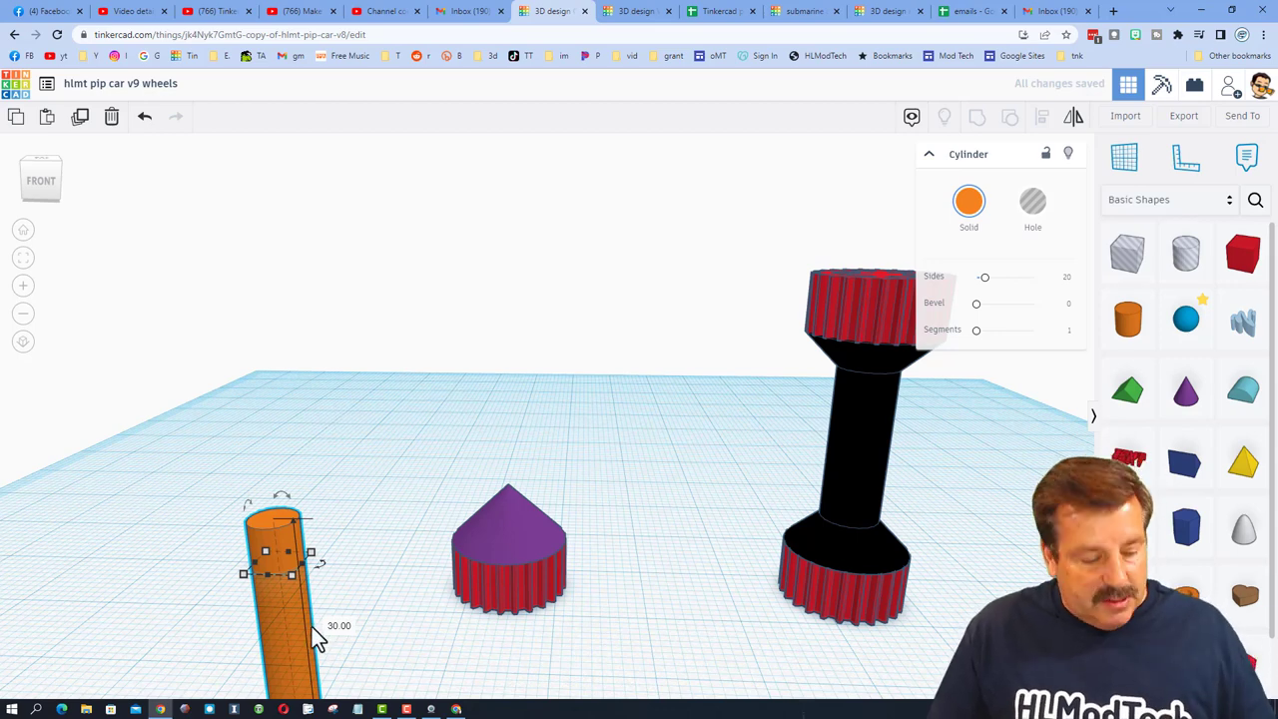
key(d)
drag(279, 489, 393, 513)
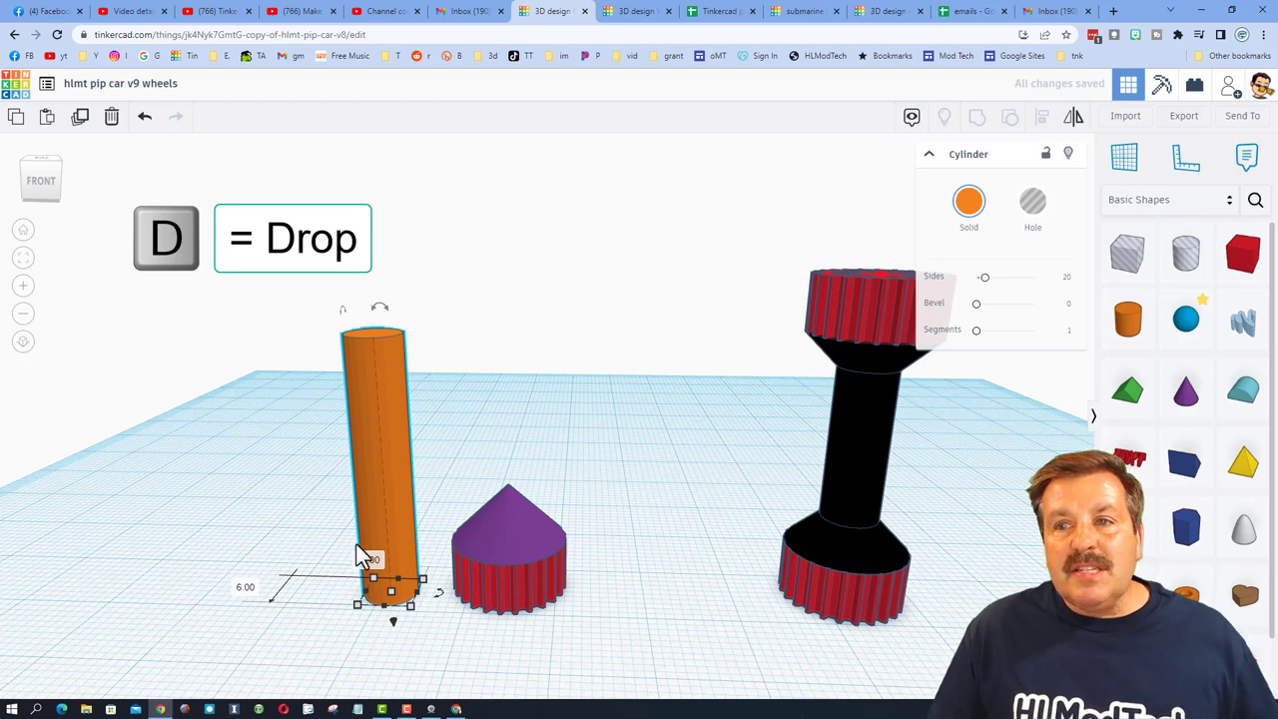
Give the cylinder 60 sides, bevel 2 and 5 segments.
click(1064, 276)
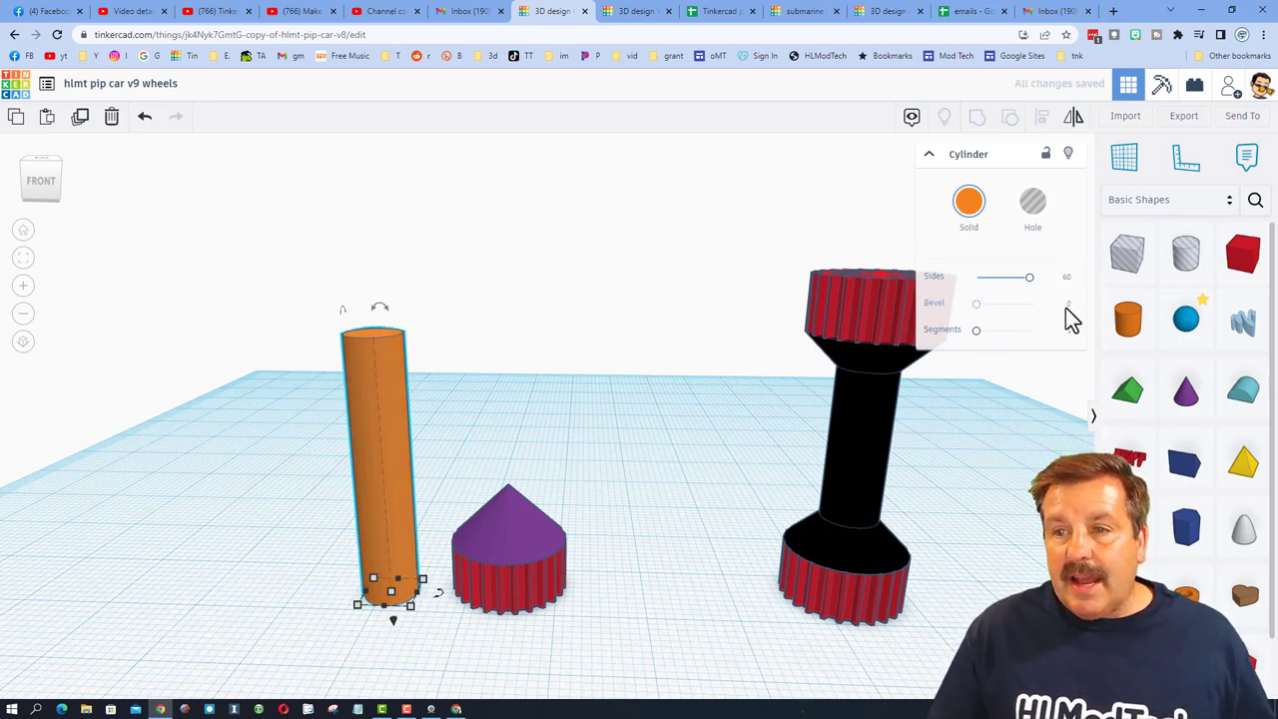
text(2)
key(Return)
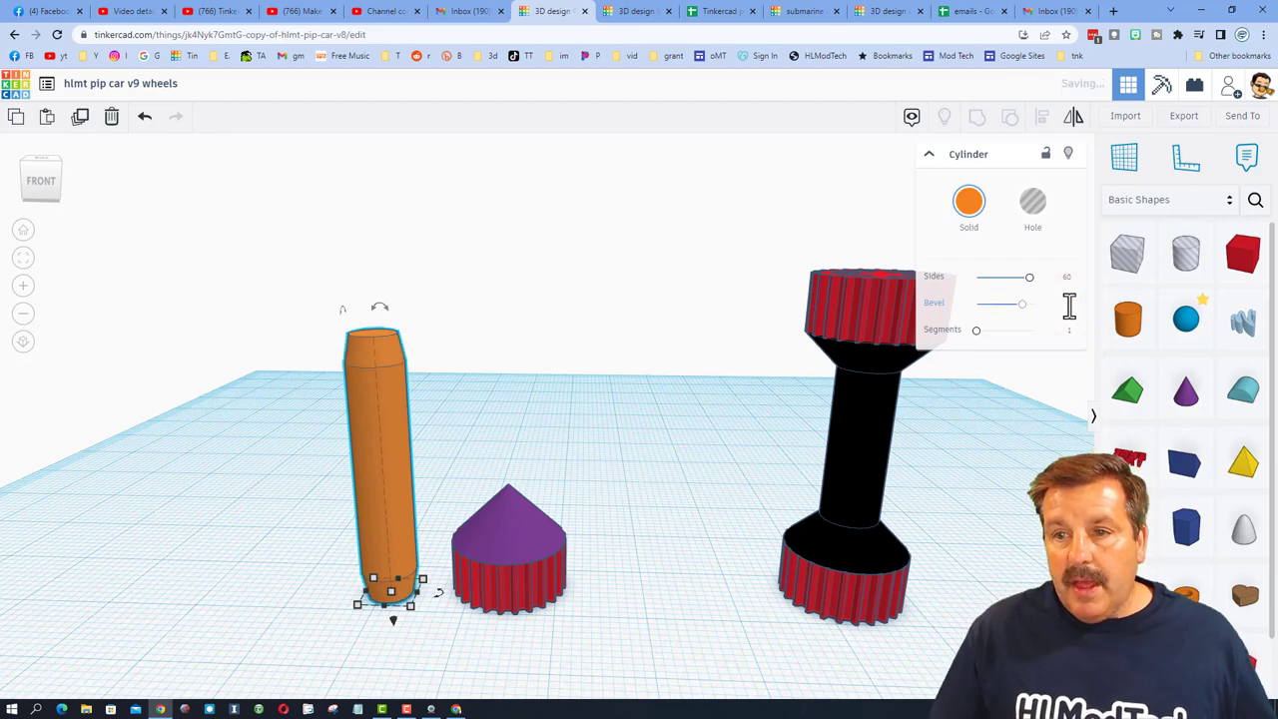
text(5)
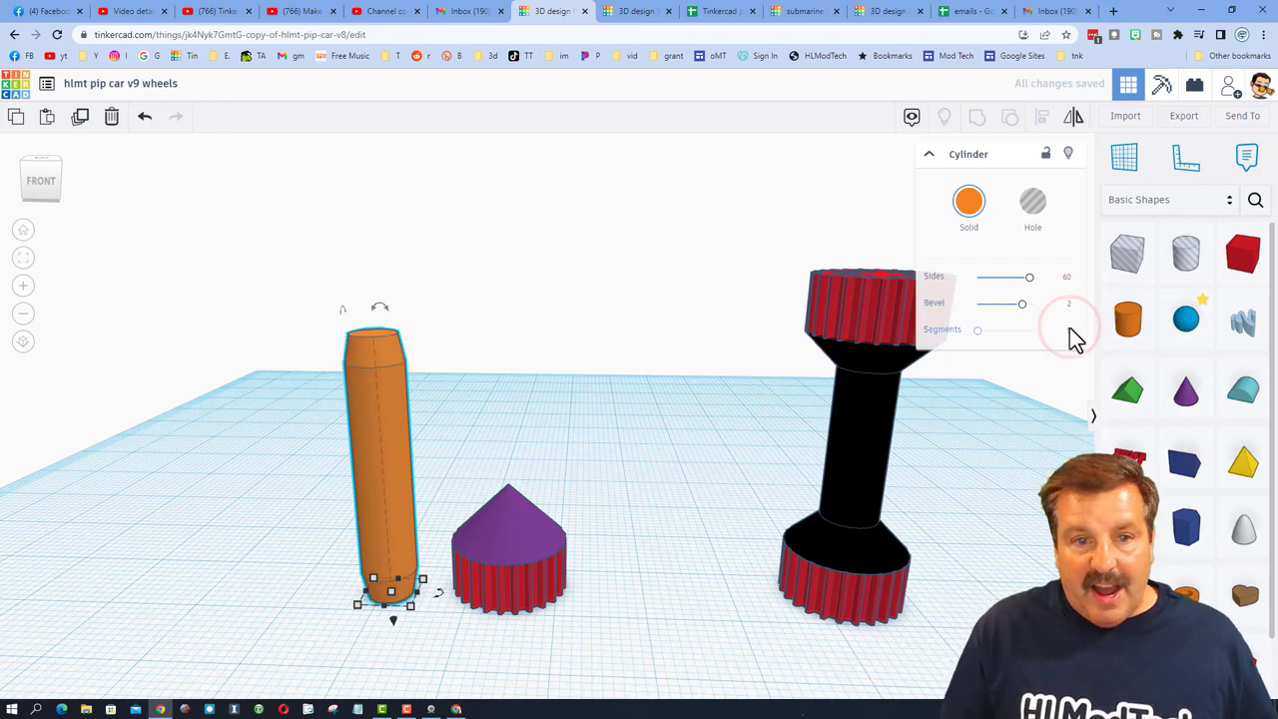
key(Return)
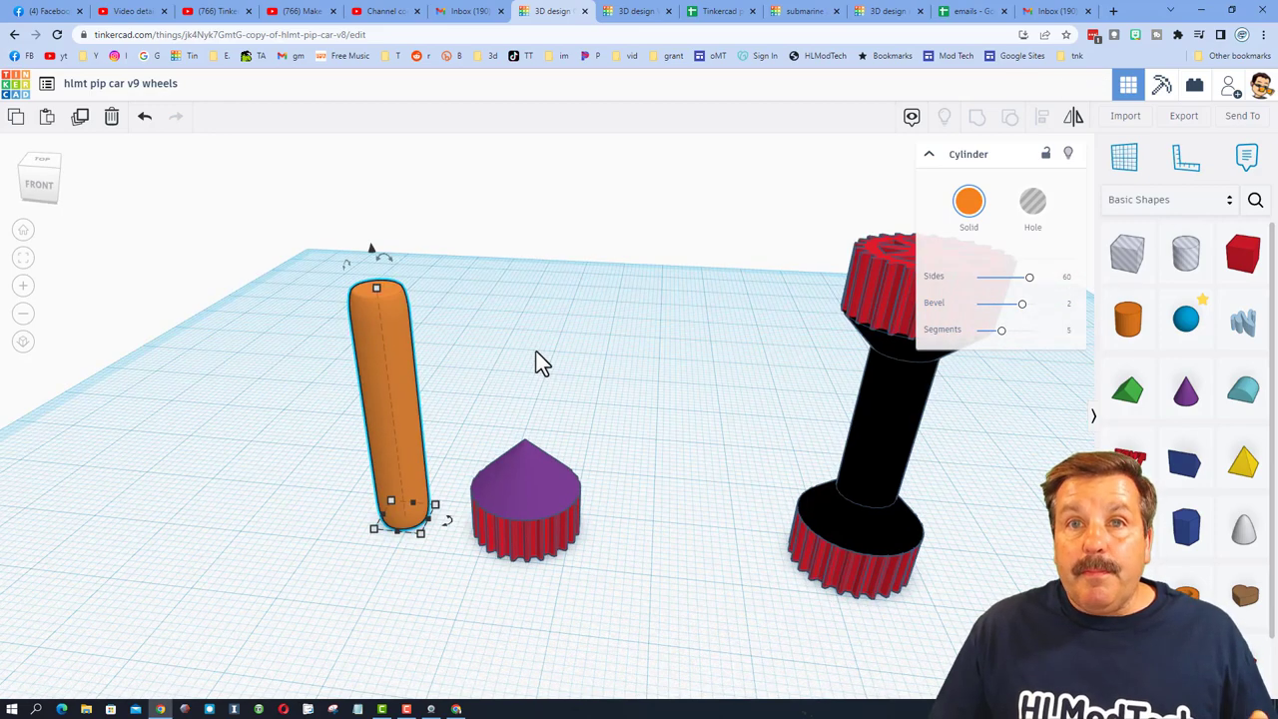
click(536, 355)
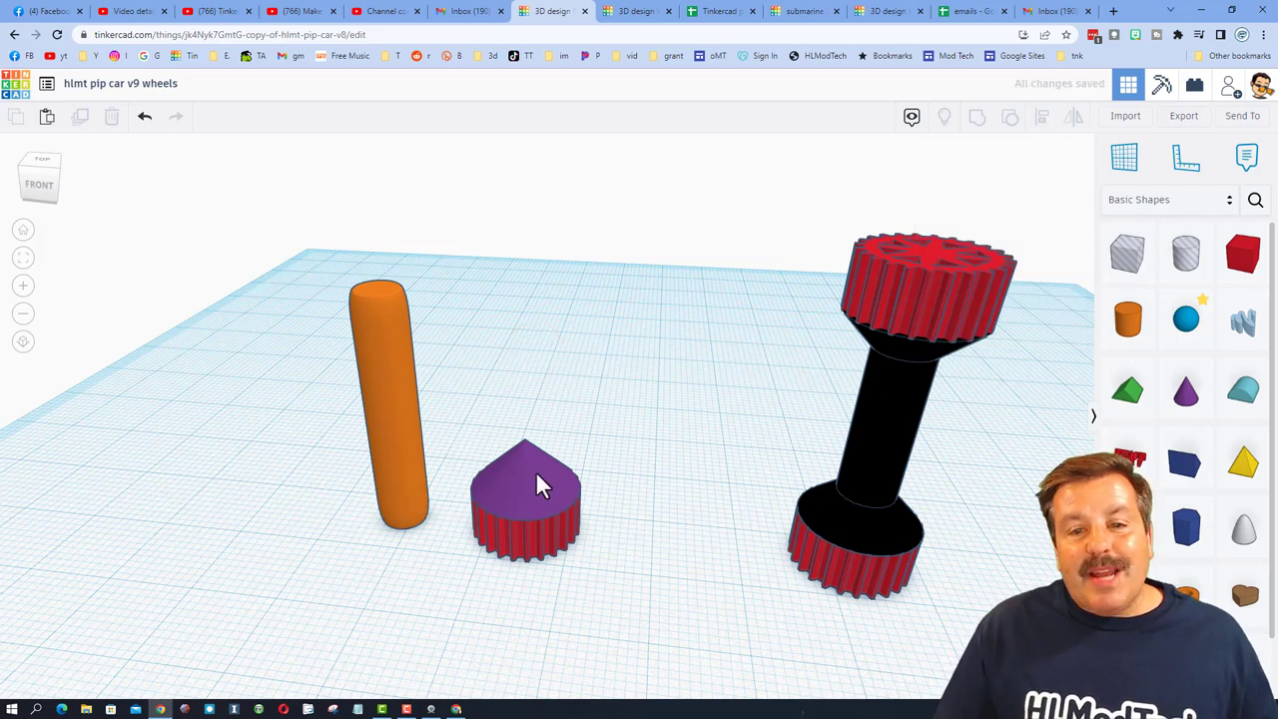
Duplicate the cylinder onto the cone-capped gear as a 6.1 mm hole with bevel 0.
click(408, 419)
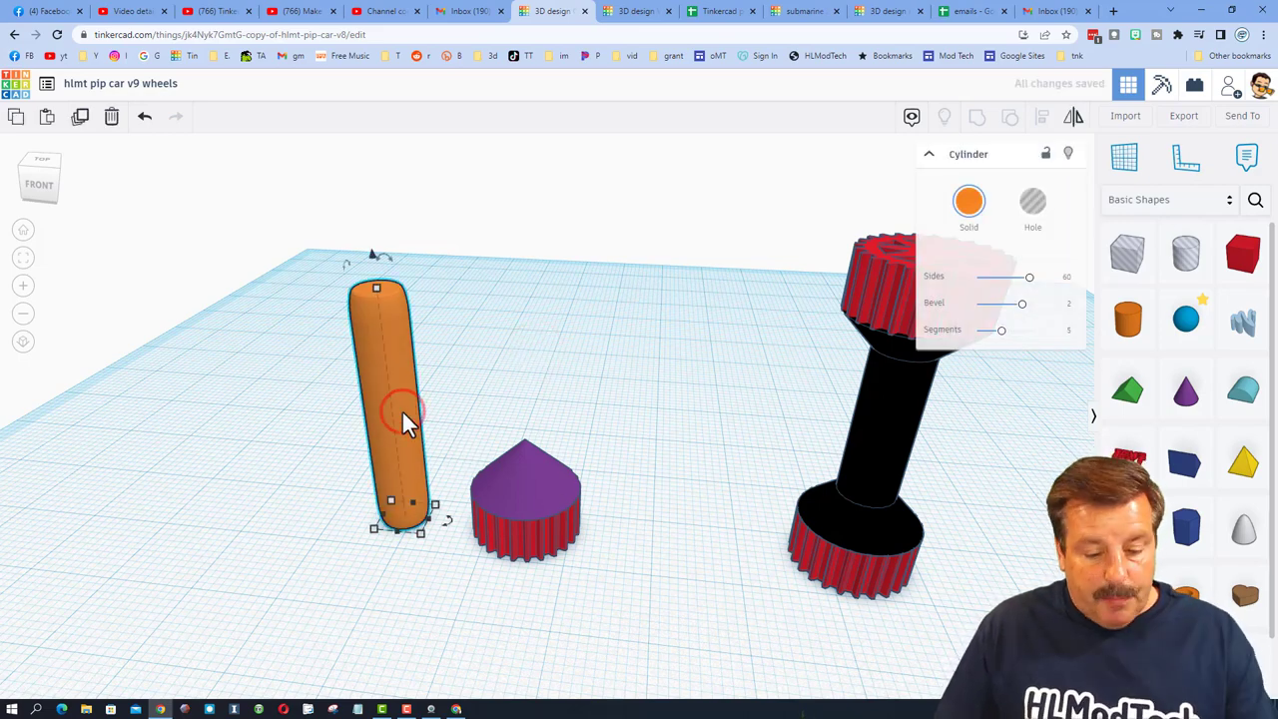
key(ctrl+d)
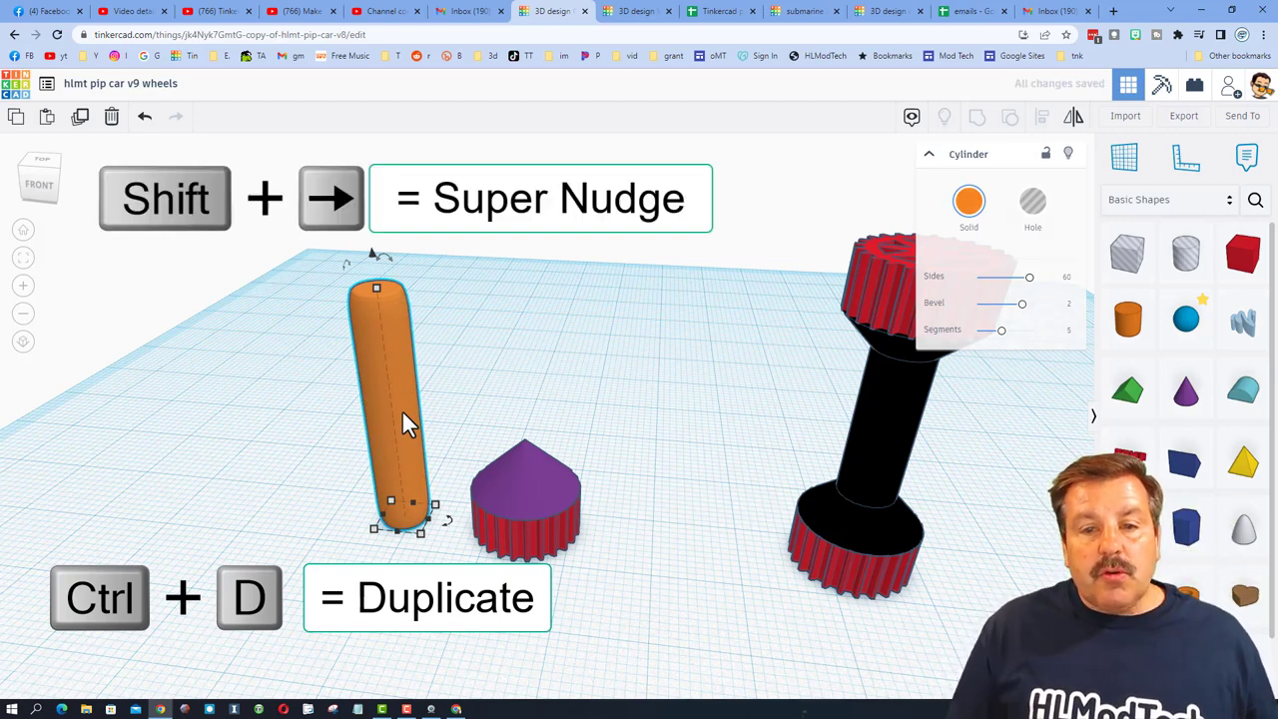
key(shift+Right)
key(shift+Right)
key(shift+Right)
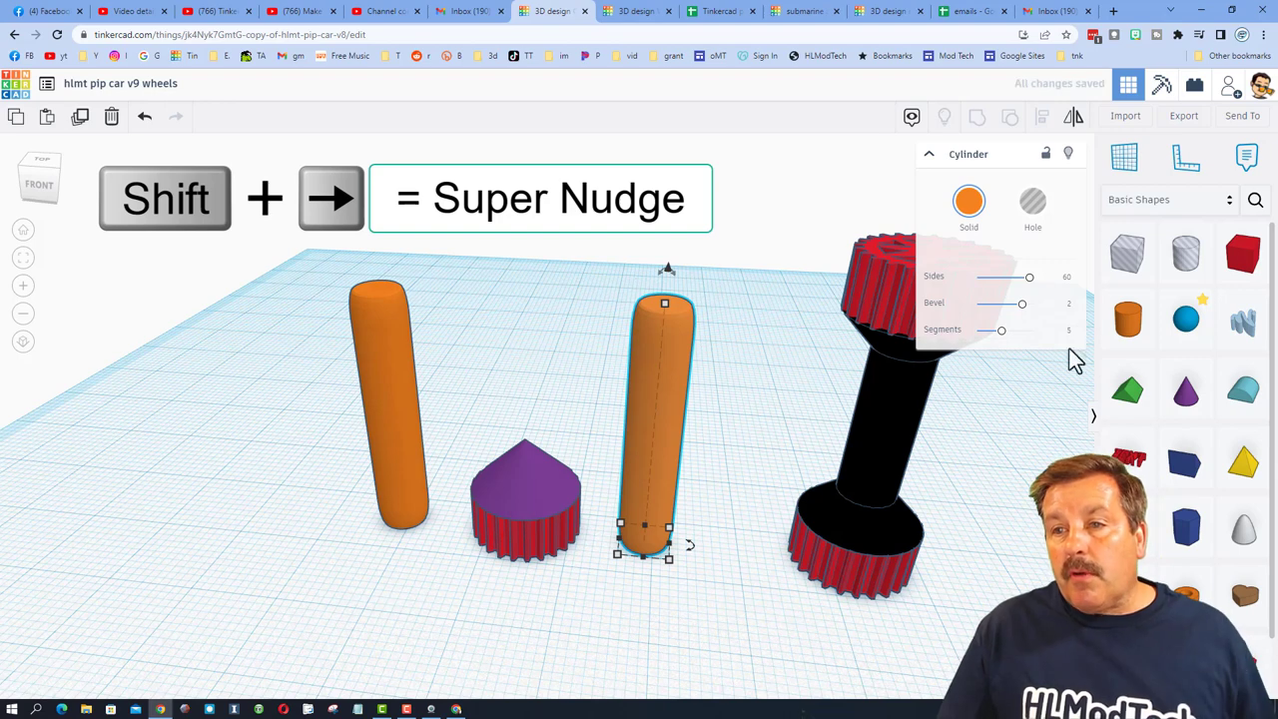
click(1033, 202)
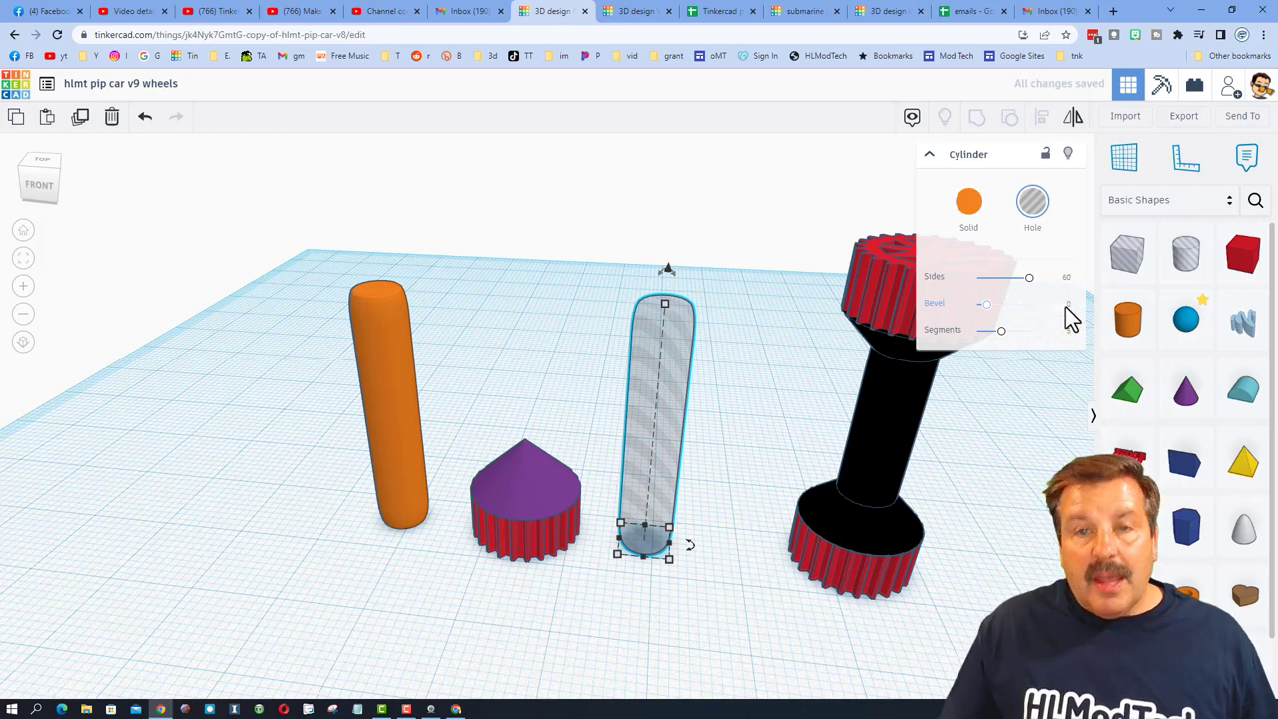
key(Return)
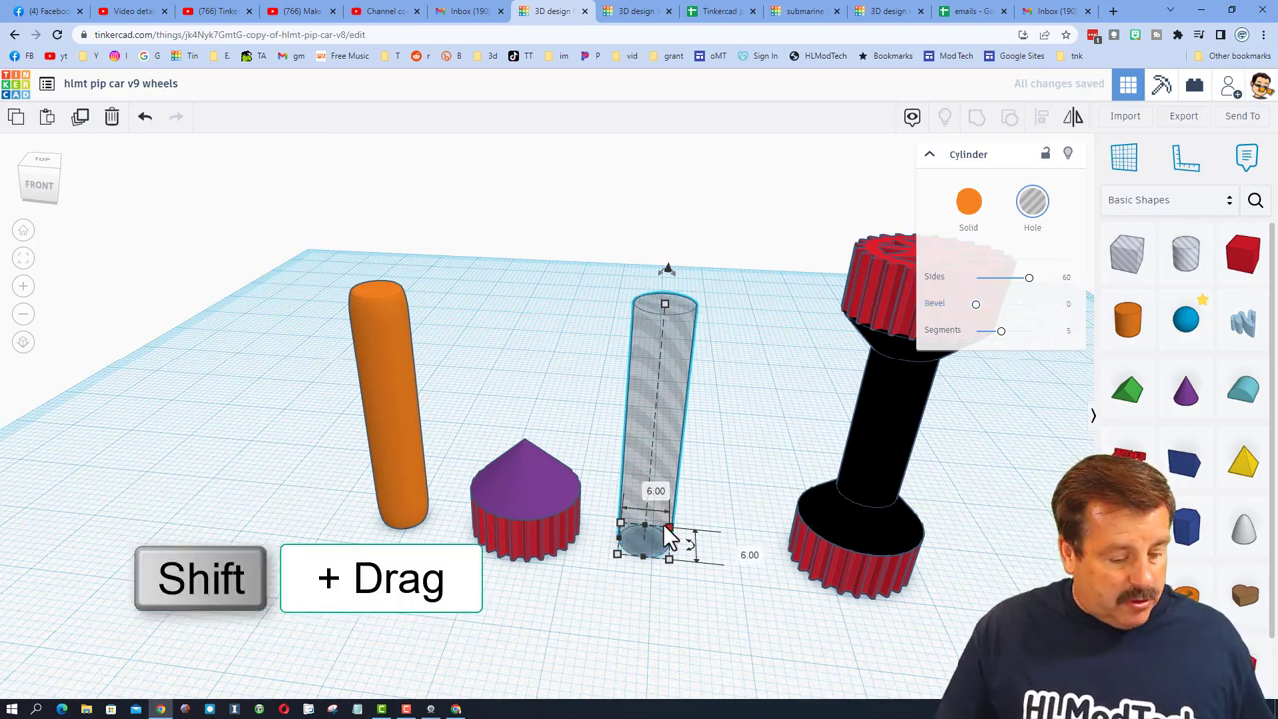
drag(669, 532, 736, 398)
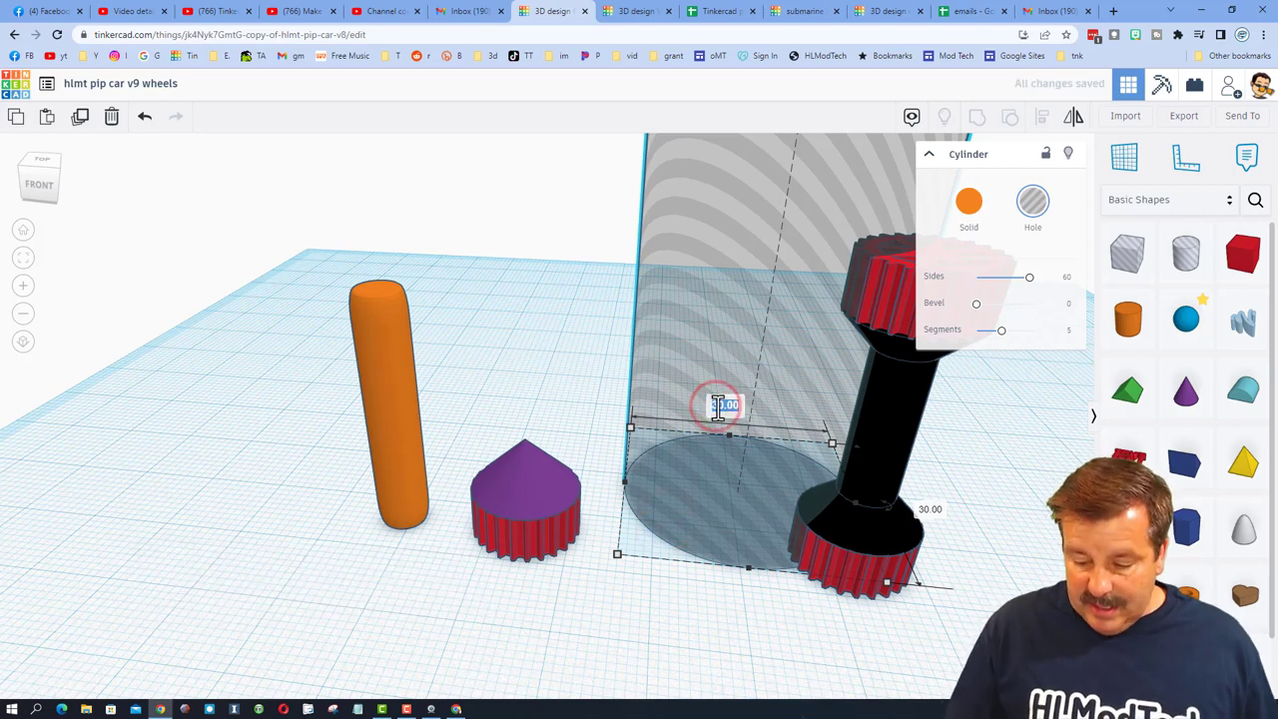
text(16)
key(Return)
Centre the hole on the gear, raise it, and select the hole with the gear.
click(723, 418)
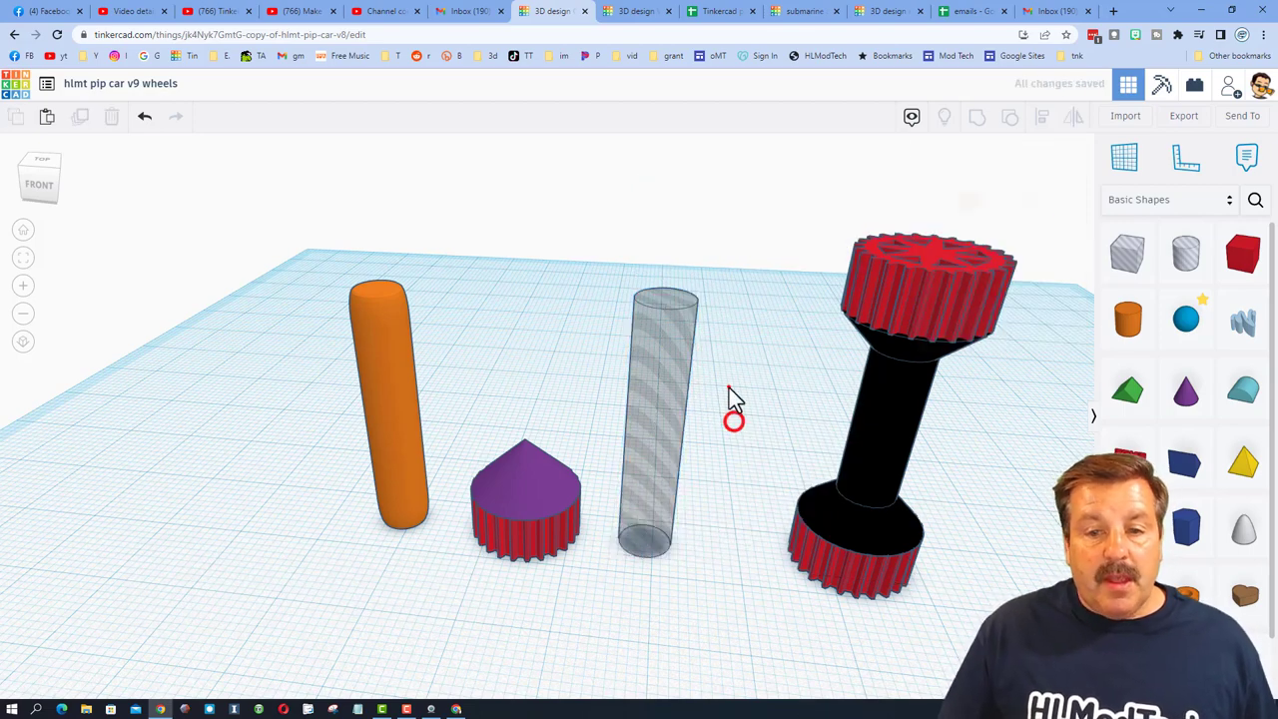
drag(727, 386, 486, 552)
key(l)
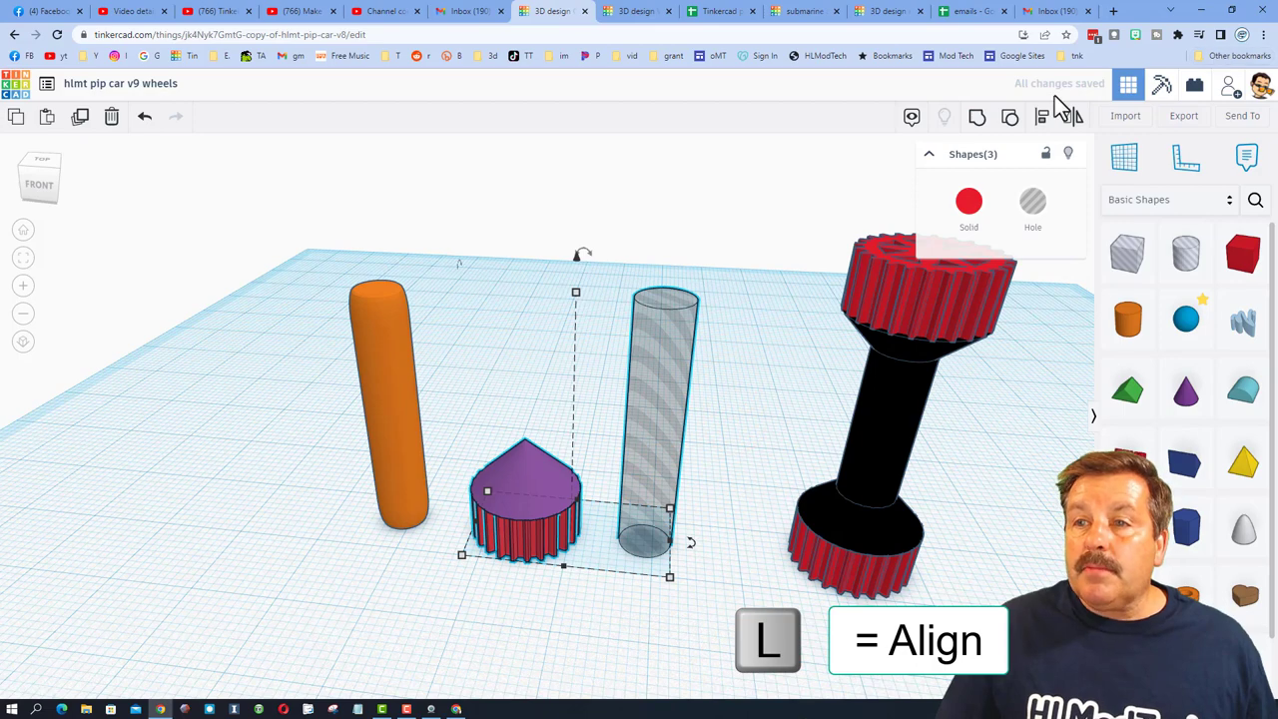
click(1042, 115)
click(528, 468)
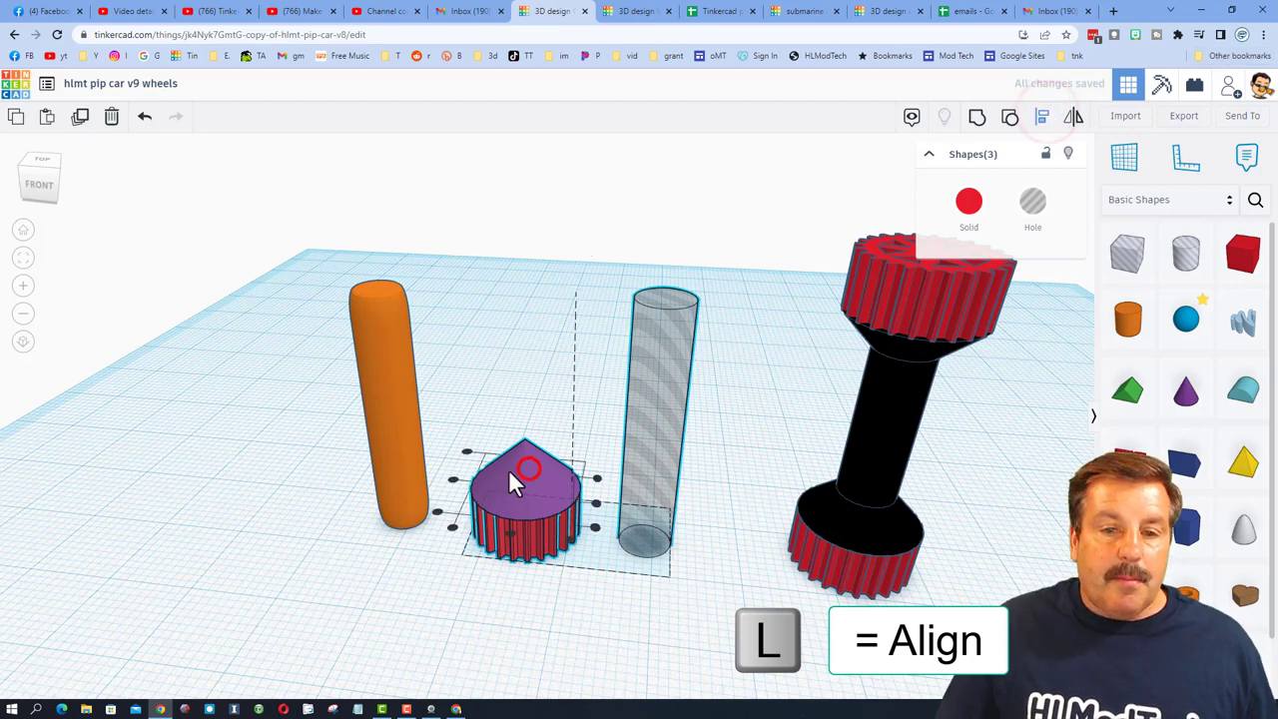
click(508, 532)
click(453, 482)
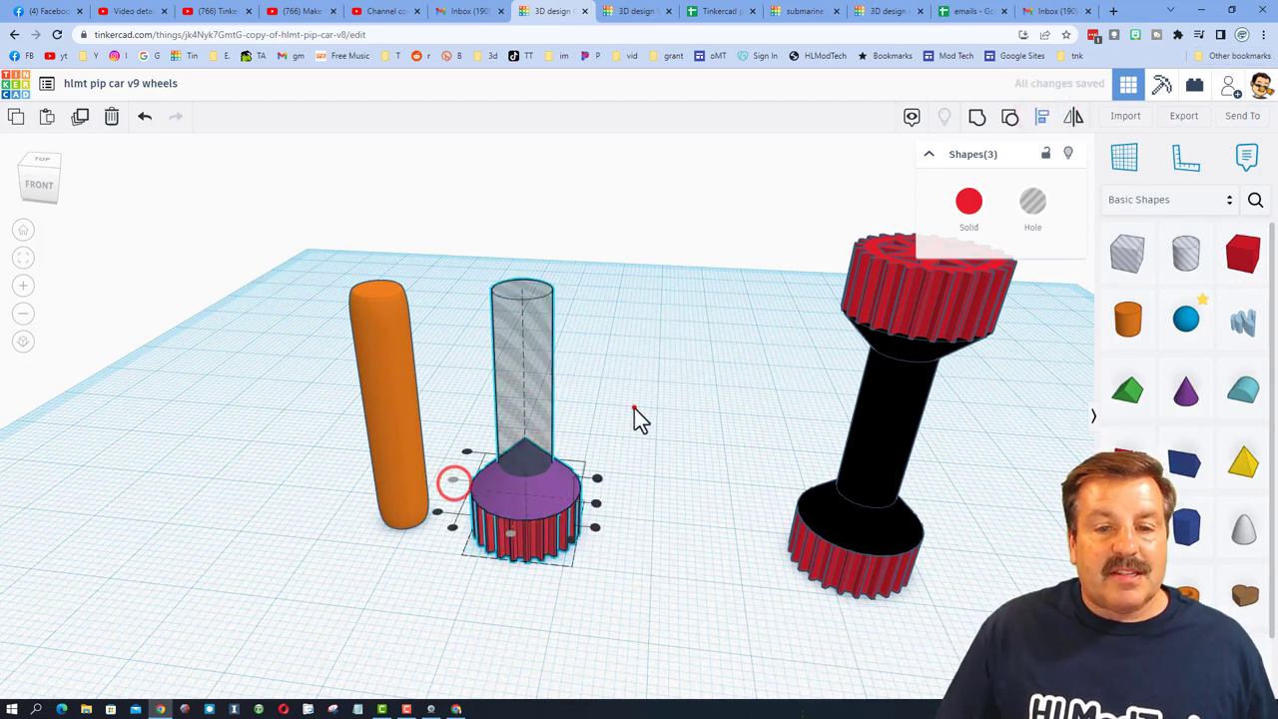
click(536, 439)
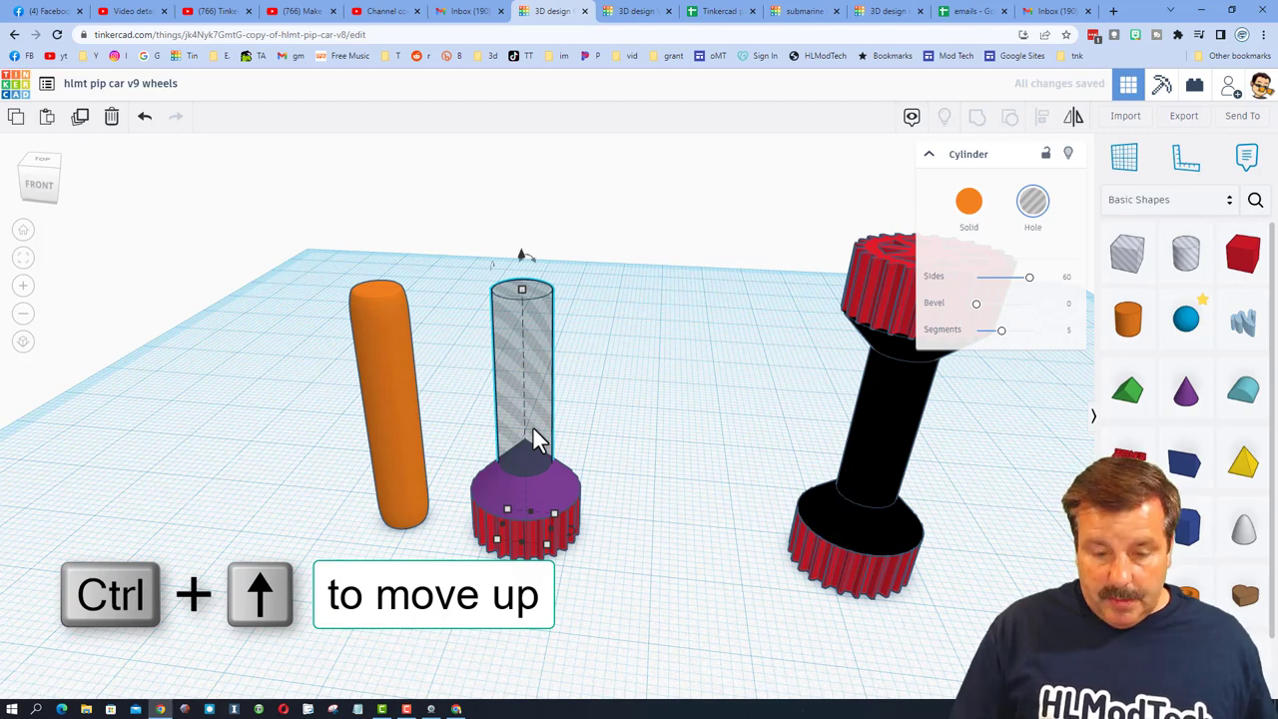
key(ctrl+Up)
key(ctrl+Up)
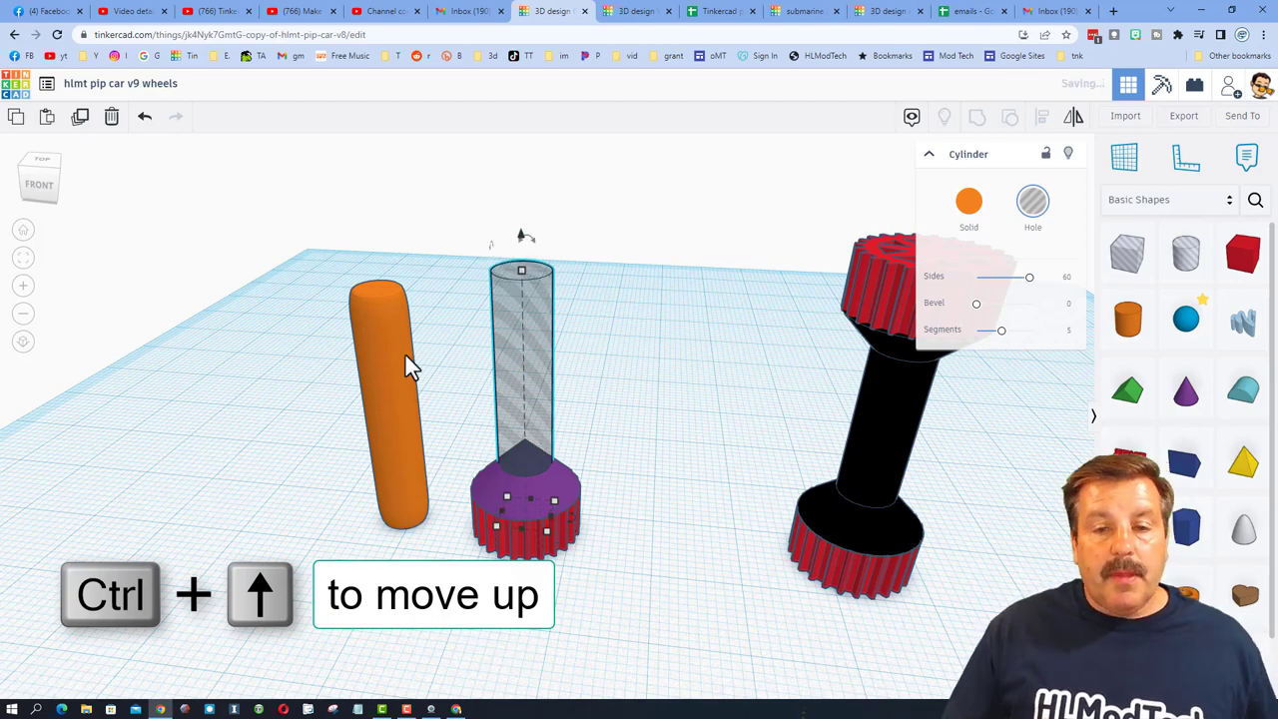
click(682, 369)
drag(602, 399, 559, 562)
Group the hole with the gear and place a duplicate behind the original.
key(ctrl+g)
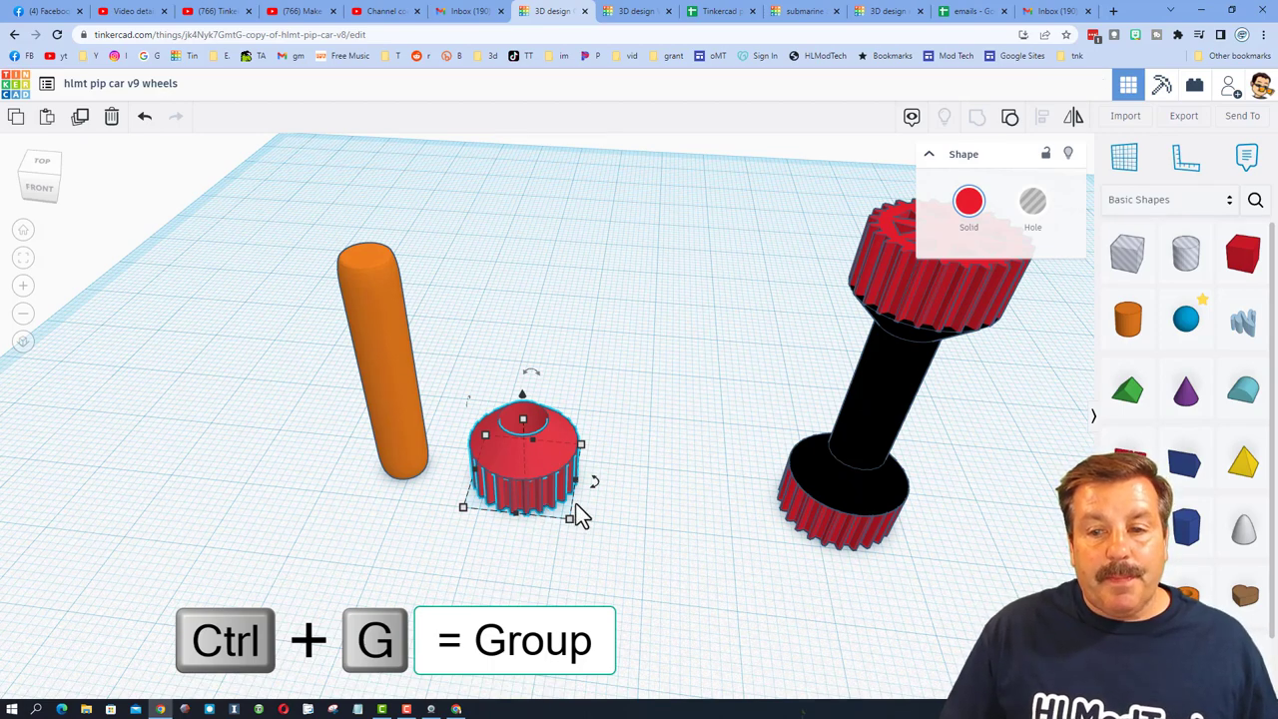
right_drag(581, 516, 548, 309)
right_drag(516, 354, 501, 375)
key(ctrl+d)
key(ctrl+Up)
key(ctrl+Up)
key(ctrl+Up)
key(Up)
key(Up)
key(Up)
key(Up)
key(Up)
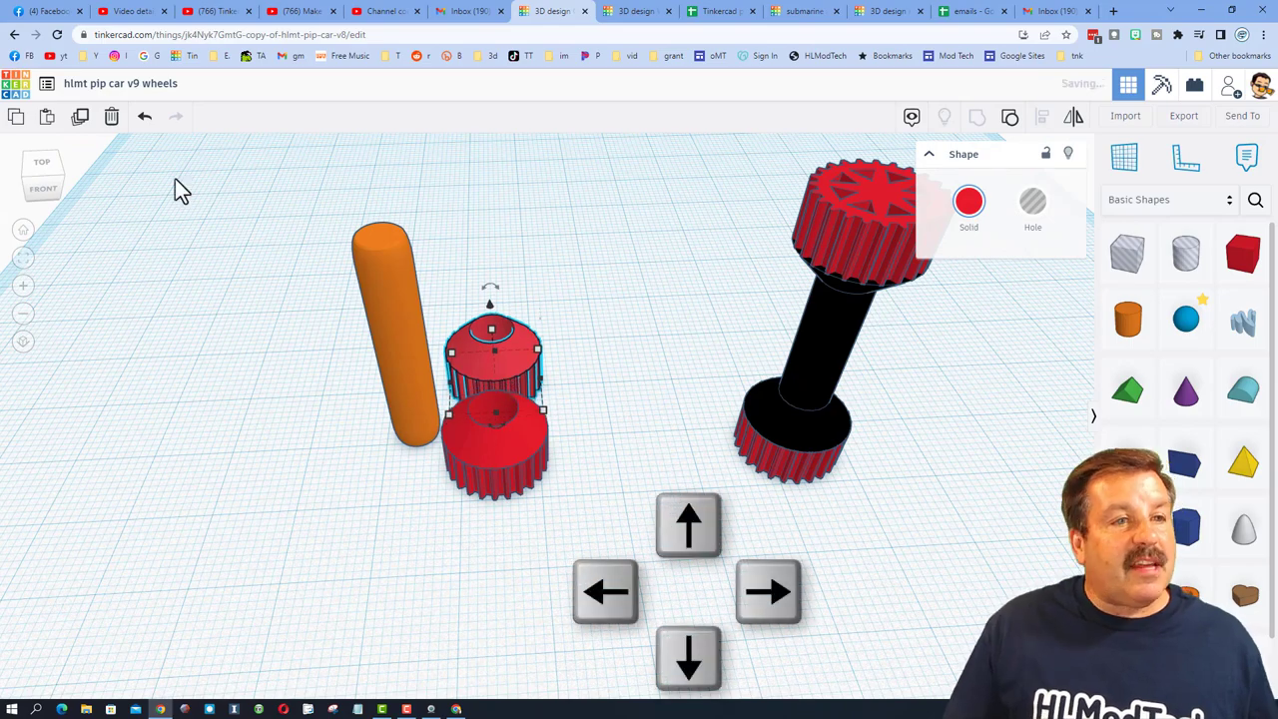
In the top view, nudge the orange peg beside the two gears.
click(54, 165)
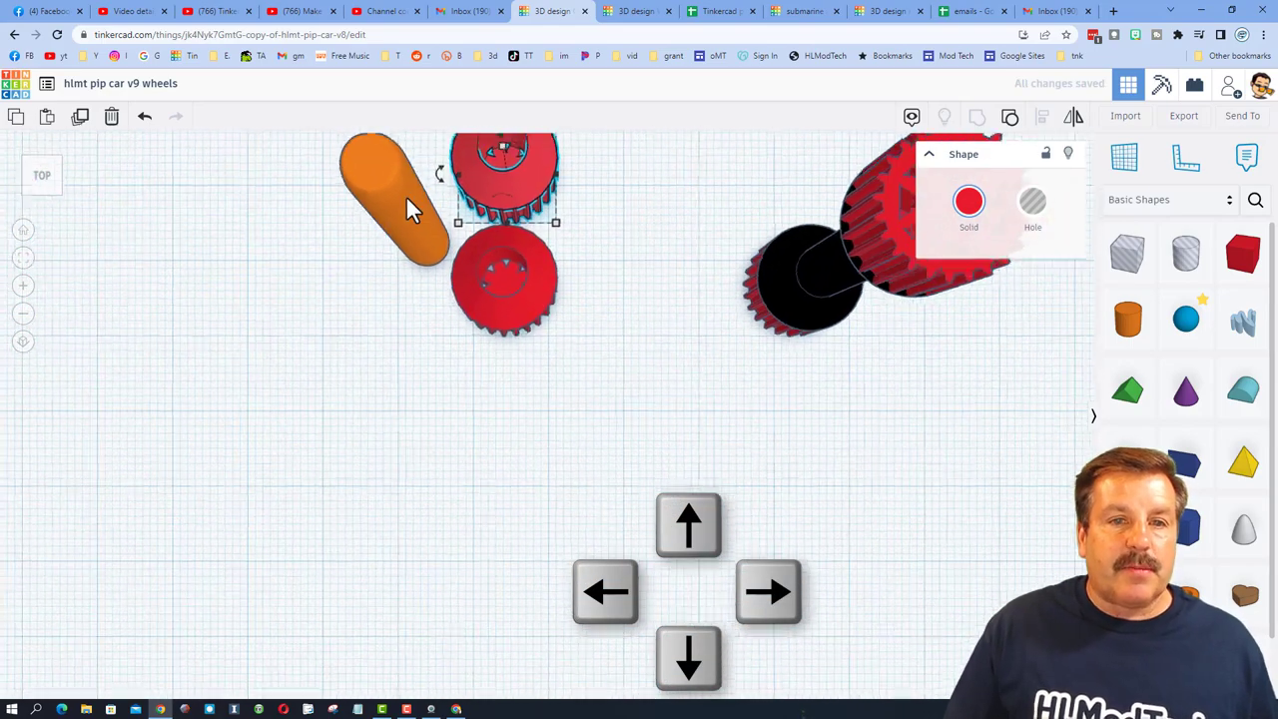
click(448, 277)
key(Up)
key(Up)
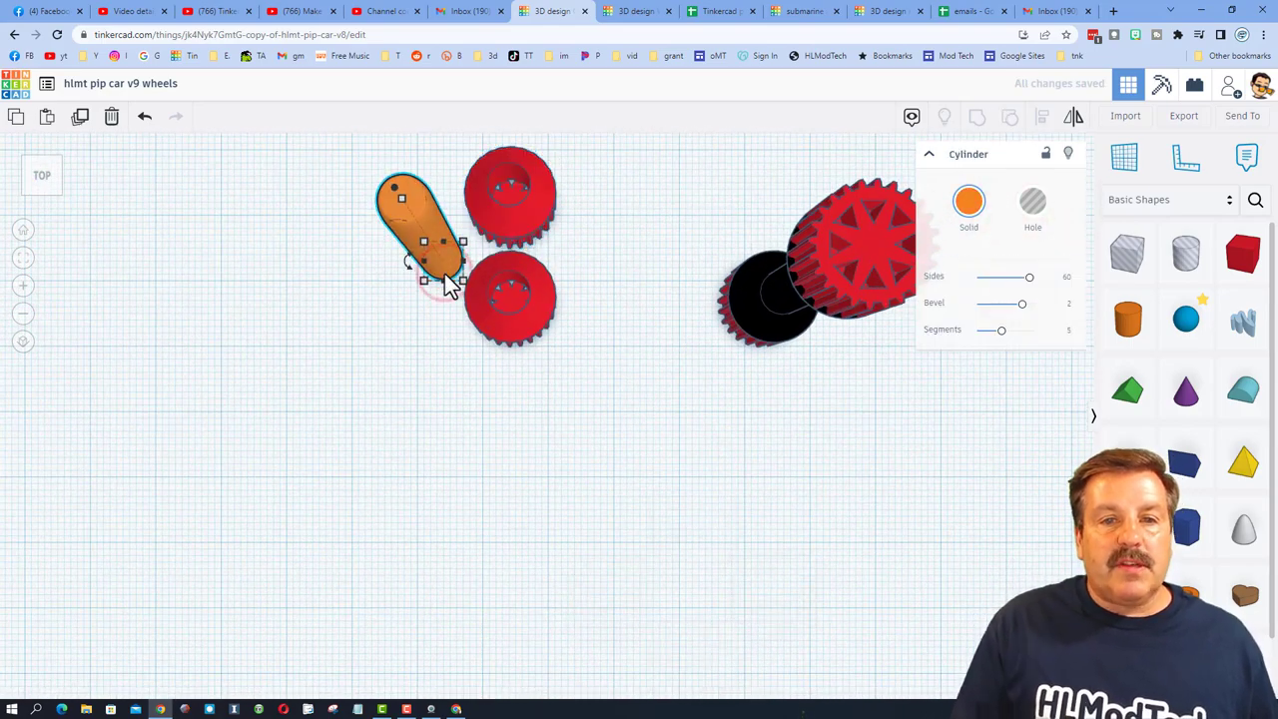
Export both gears and the peg together as the STL file 'hlmt pip car v9 wheels.stl'.
click(361, 206)
drag(359, 162, 594, 357)
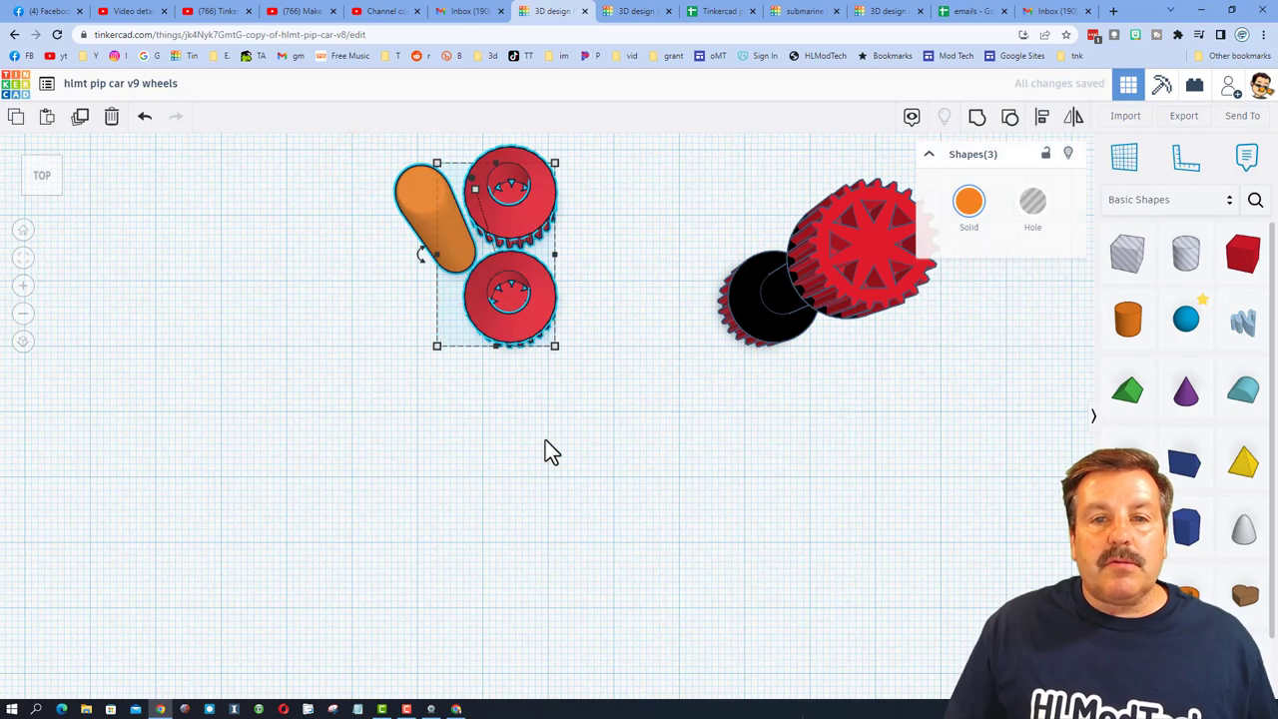
click(1178, 118)
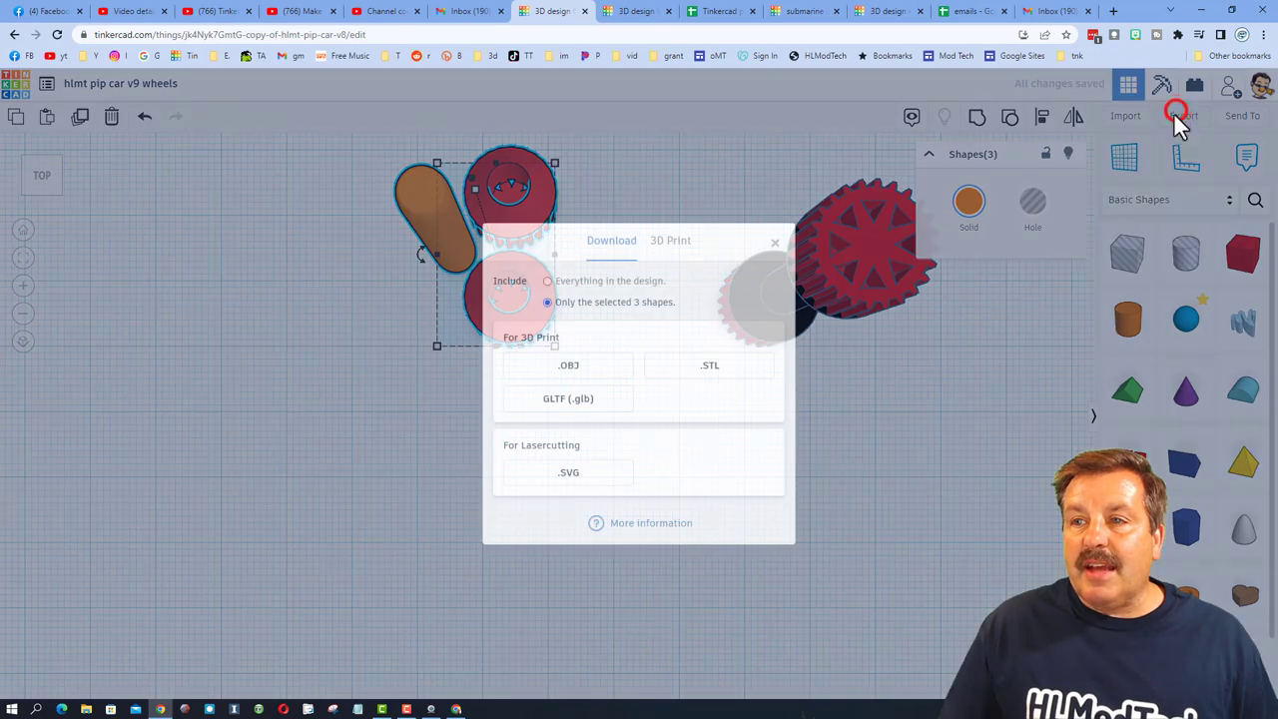
click(695, 369)
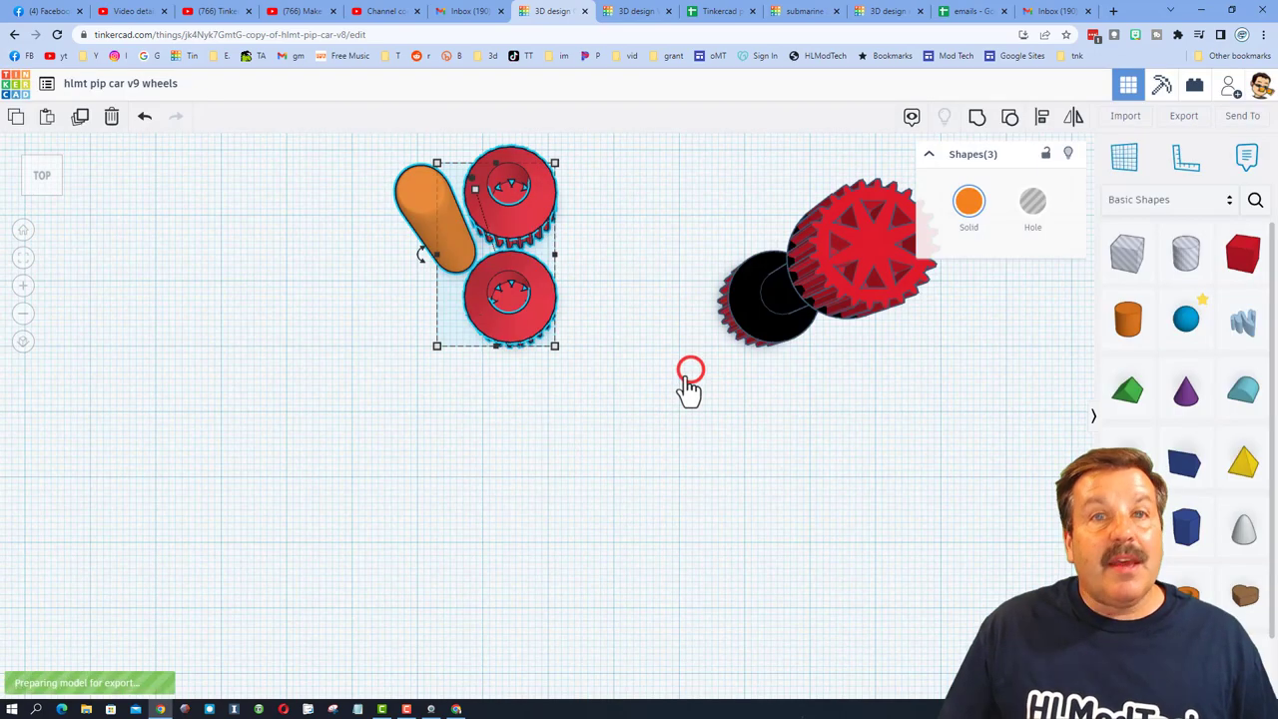
click(741, 485)
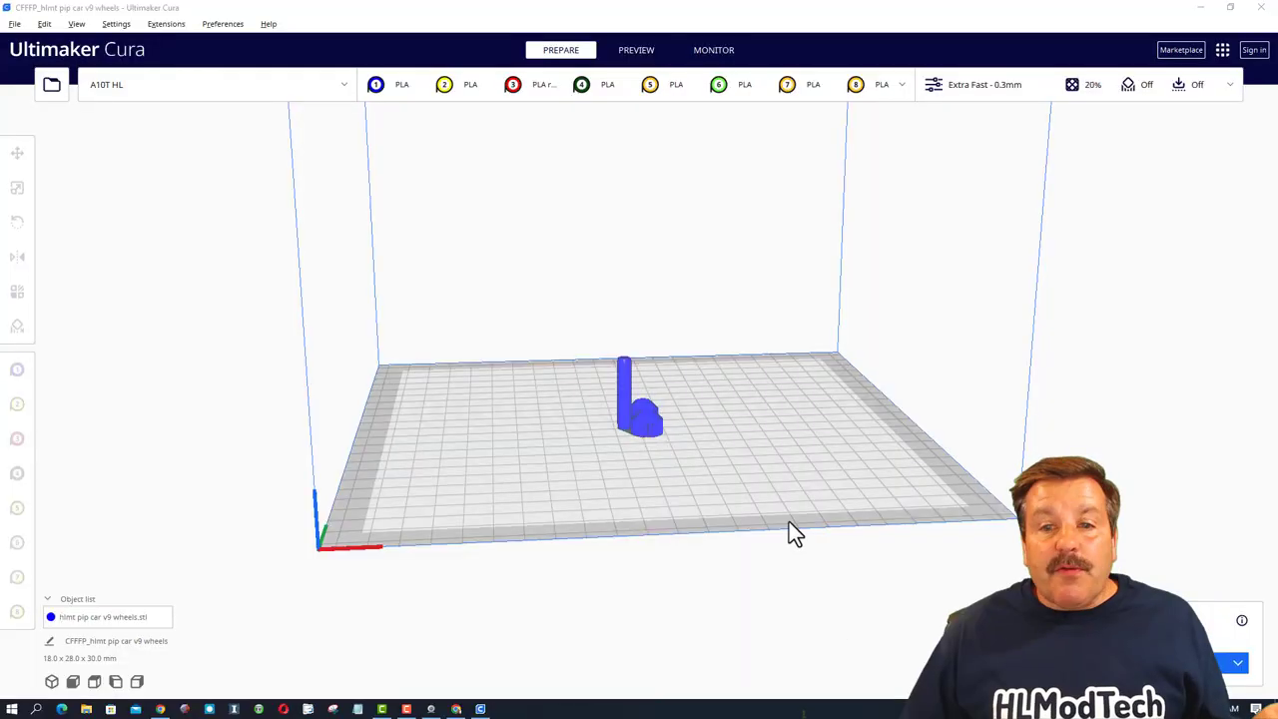
Send the sliced wheels model to the A10T HL printer over USB.
mouse_move(788, 521)
right_down()
mouse_move(736, 536)
mouse_move(789, 540)
mouse_move(796, 523)
right_up()
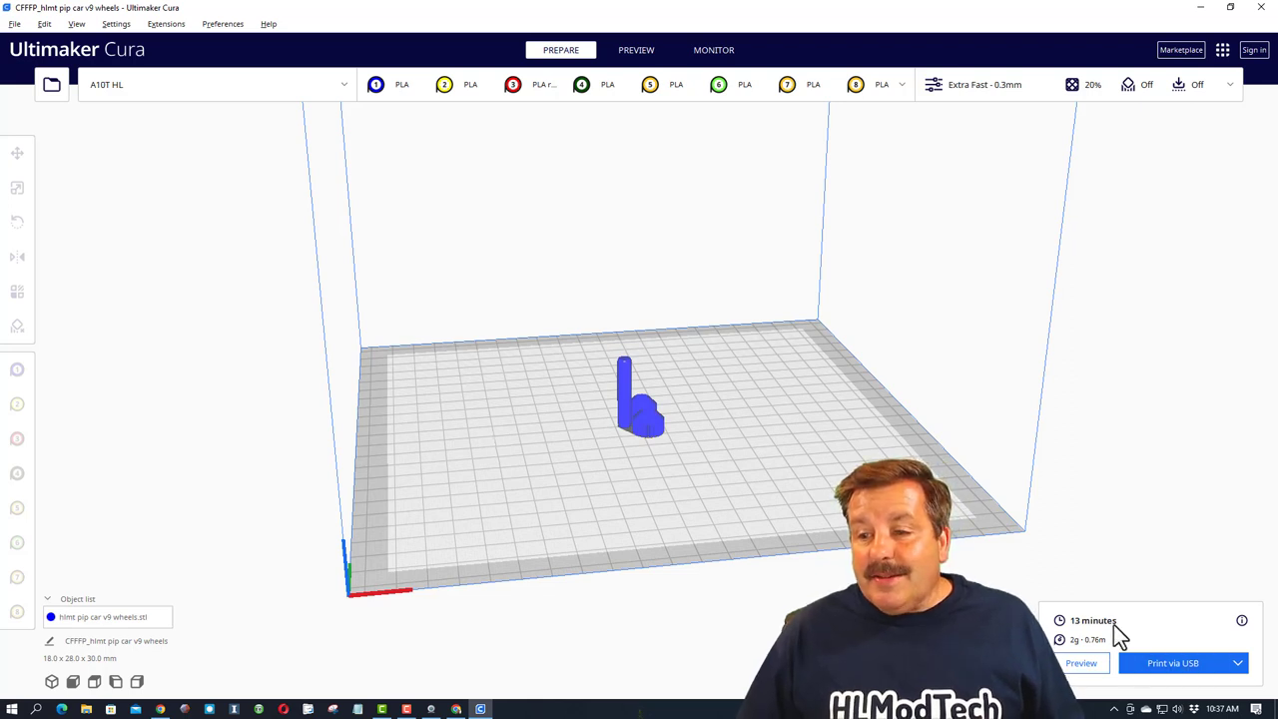
click(1153, 663)
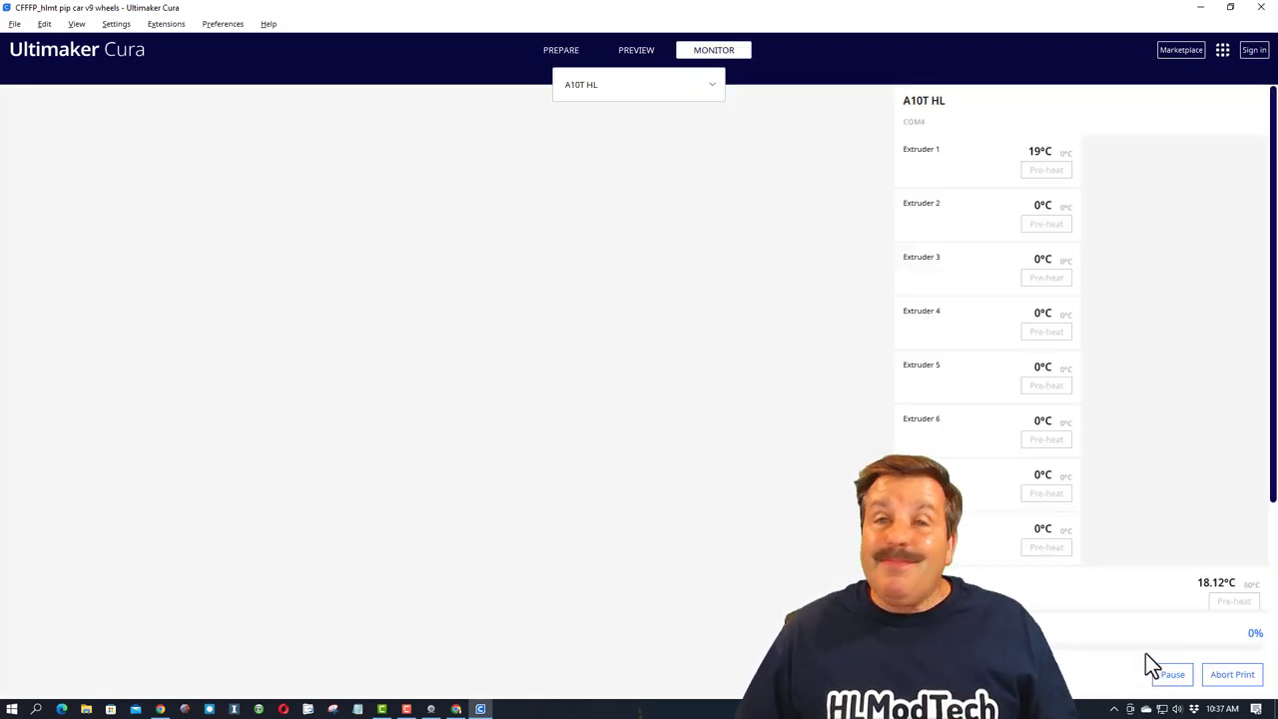